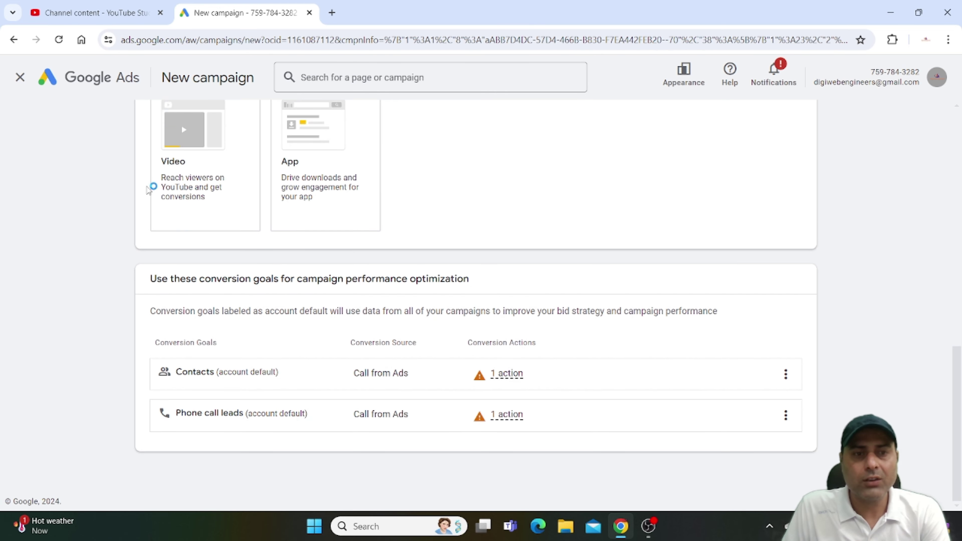
Scroll down to the conversion goals, results options and the 'Search 3' campaign name field.
{"action": "scroll", "coordinate": [753, 296], "scroll_direction": "down", "scroll_amount": 7}
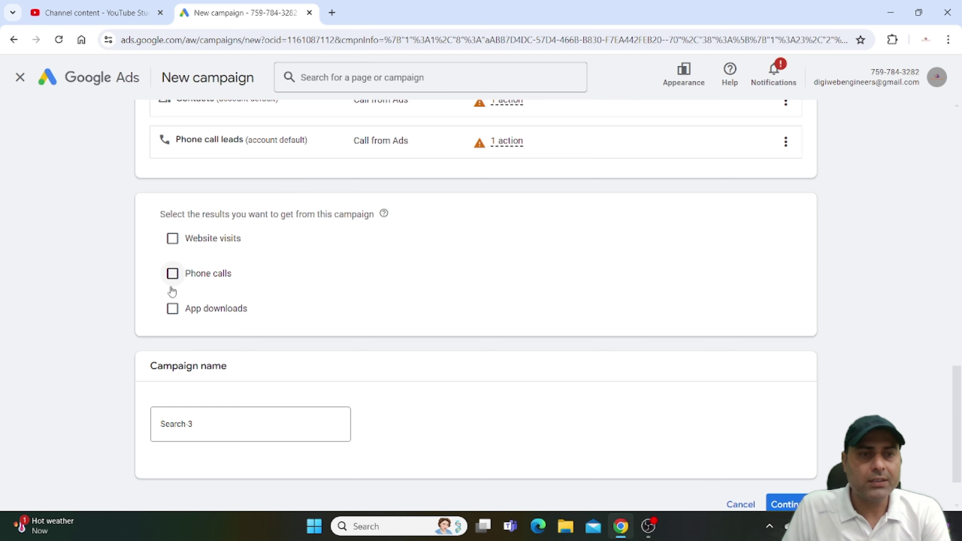
Set phone calls as the result with an India business phone number, then start a new campaign.
{"action": "left_click", "coordinate": [173, 273]}
{"action": "left_click", "coordinate": [264, 314]}
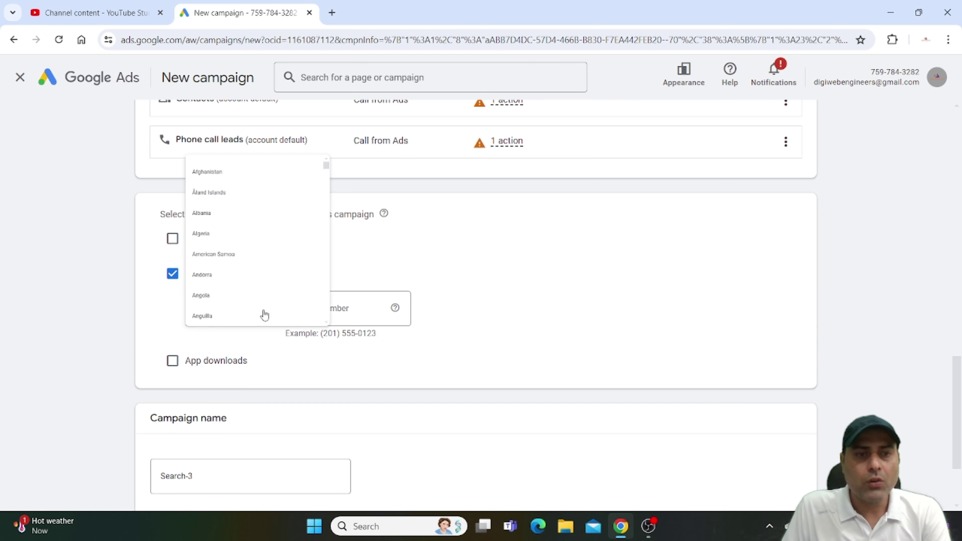
{"action": "scroll", "coordinate": [250, 189], "scroll_direction": "up", "scroll_amount": 15}
{"action": "left_click", "coordinate": [243, 123]}
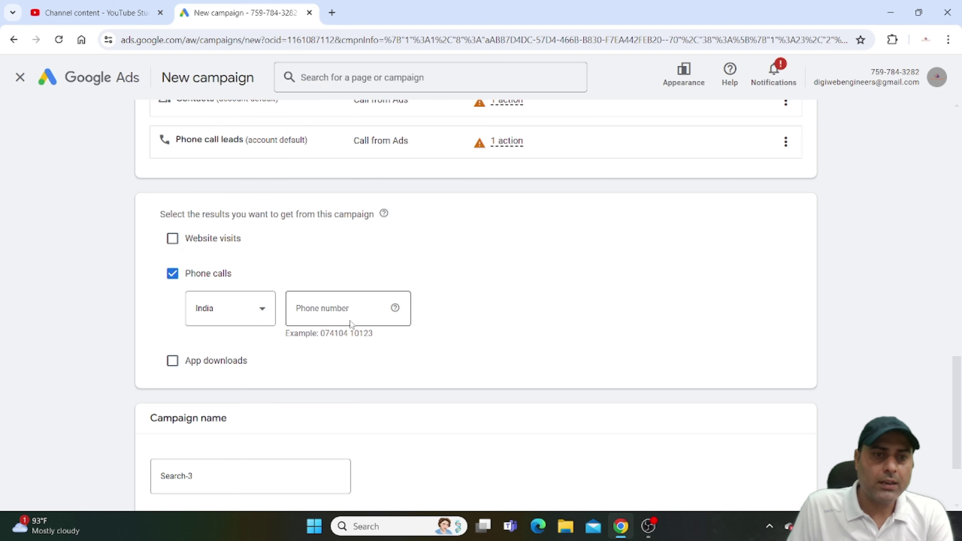
{"action": "left_click", "coordinate": [333, 308]}
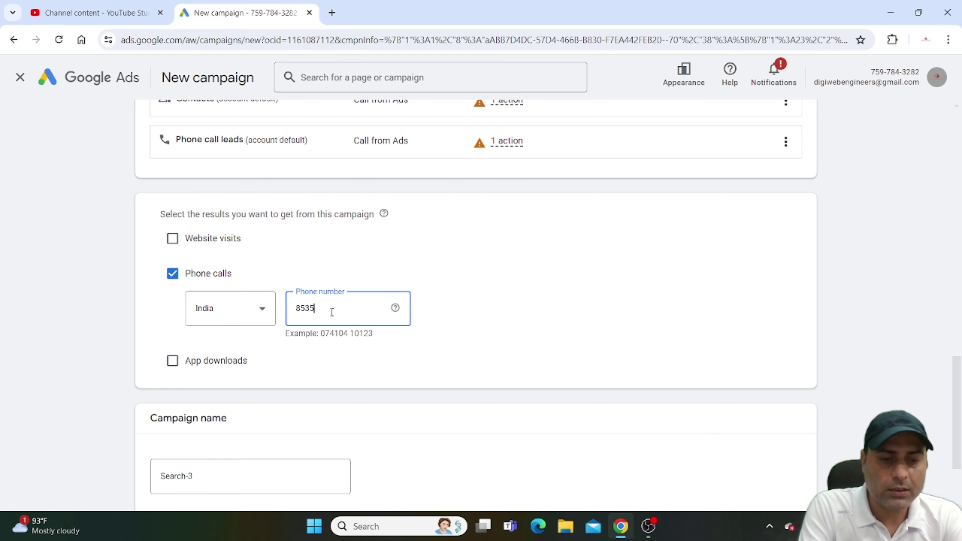
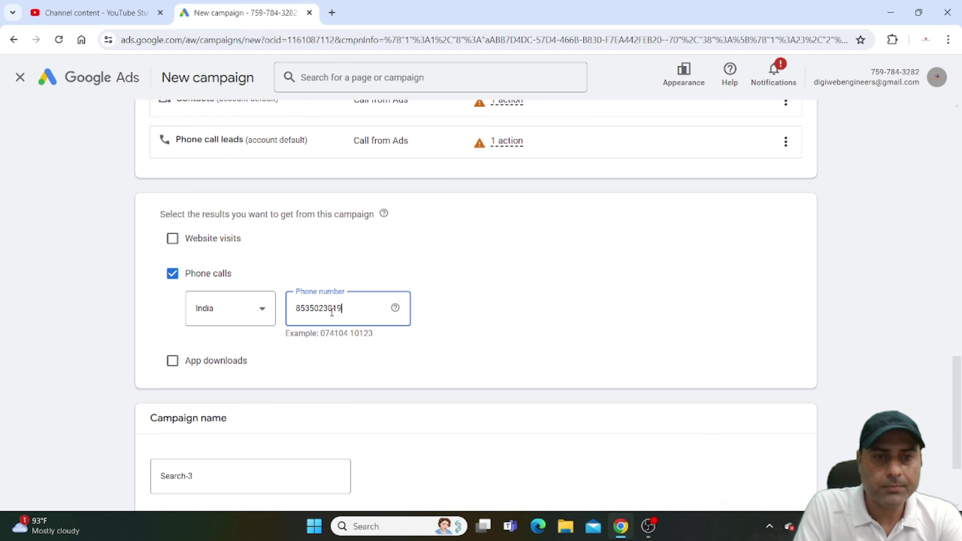
{"action": "scroll", "coordinate": [328, 333], "scroll_direction": "down", "scroll_amount": 3}
{"action": "left_click", "coordinate": [783, 440]}
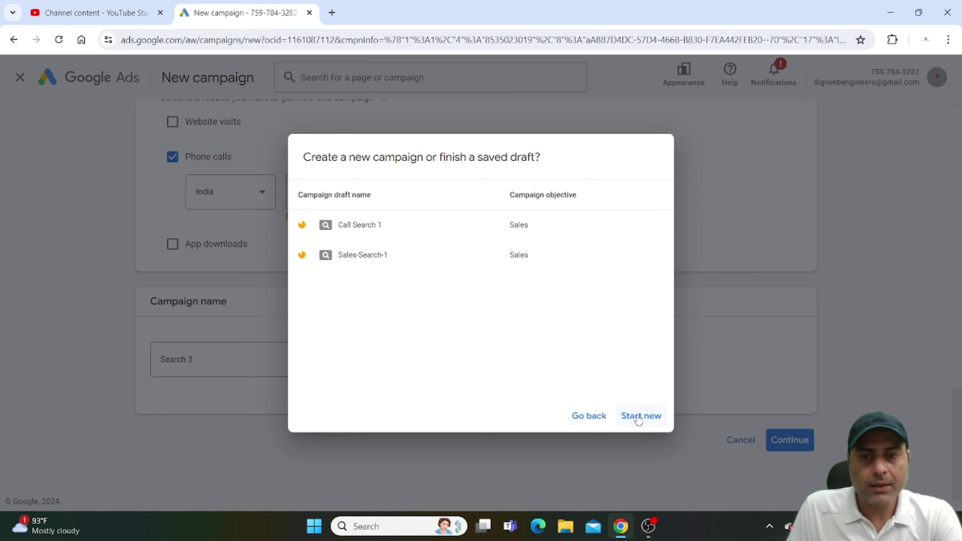
{"action": "left_click", "coordinate": [640, 416]}
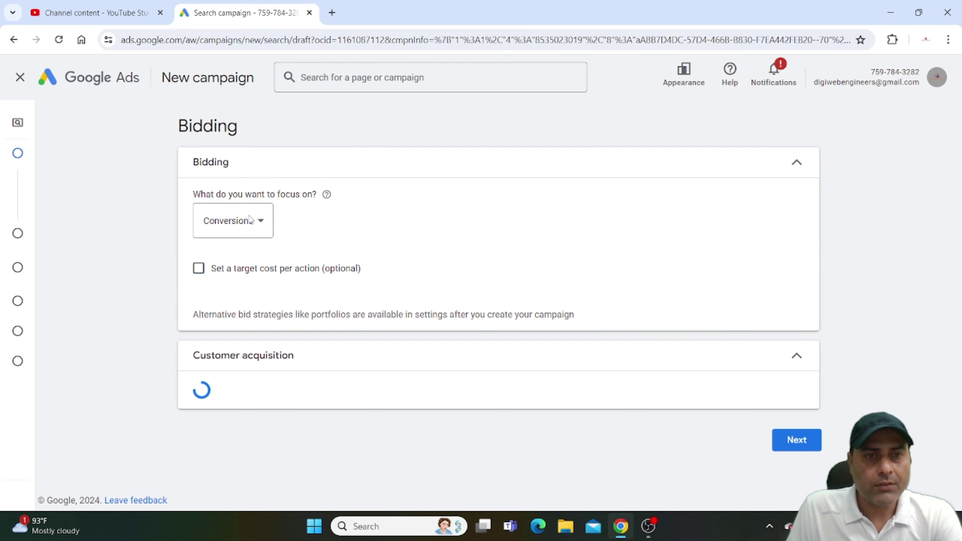
Focus bidding on Conversion value, leaving new-customers-only bidding turned off.
{"action": "left_click", "coordinate": [231, 222]}
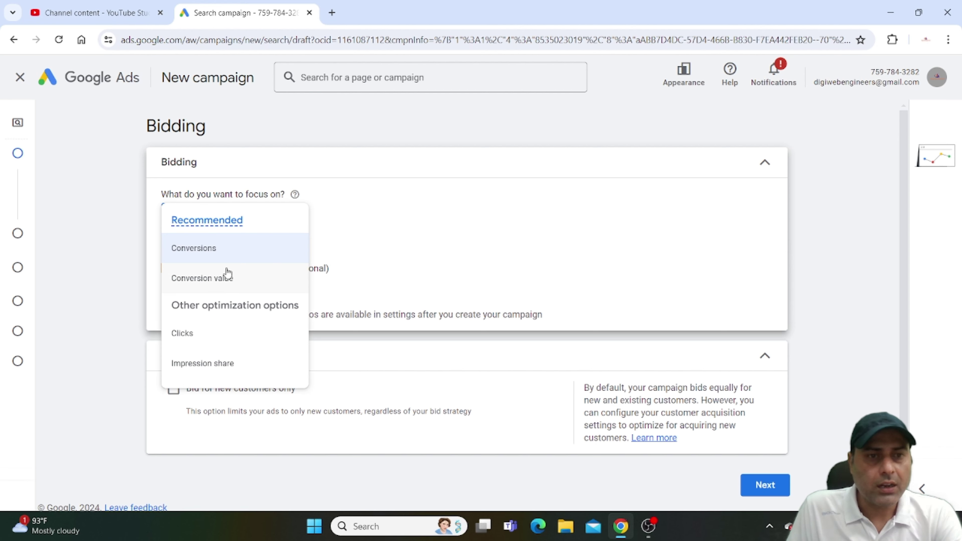
{"action": "left_click", "coordinate": [227, 278]}
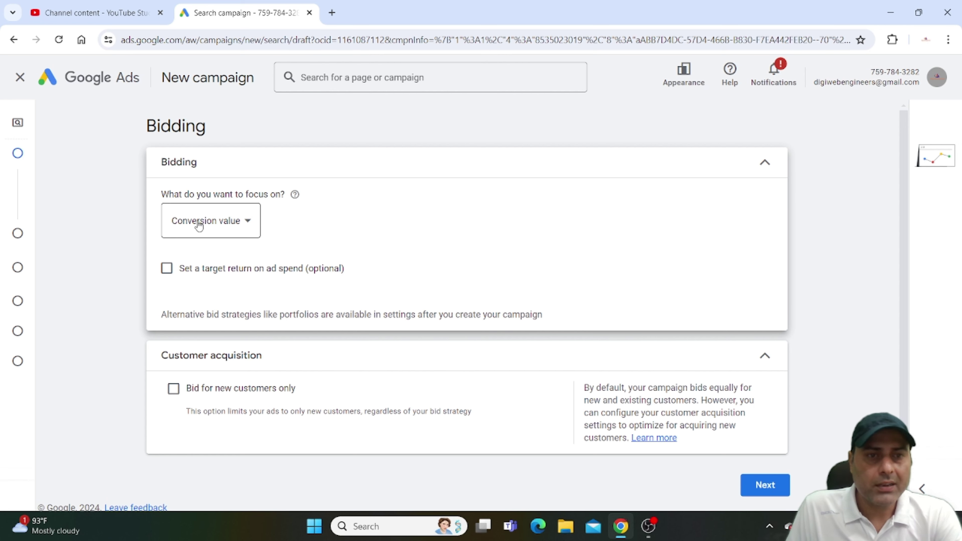
{"action": "scroll", "coordinate": [229, 303], "scroll_direction": "down", "scroll_amount": 1}
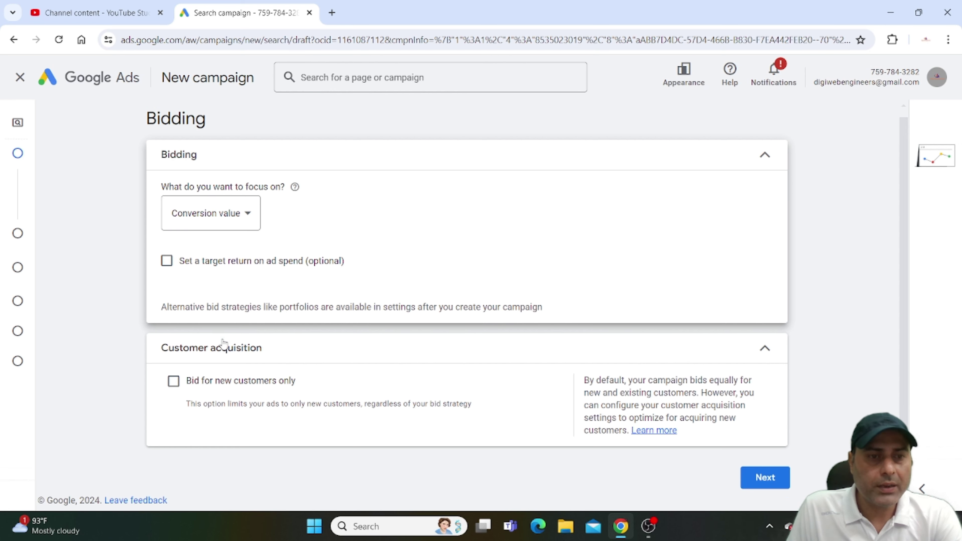
{"action": "left_click", "coordinate": [174, 380]}
{"action": "scroll", "coordinate": [272, 412], "scroll_direction": "down", "scroll_amount": 3}
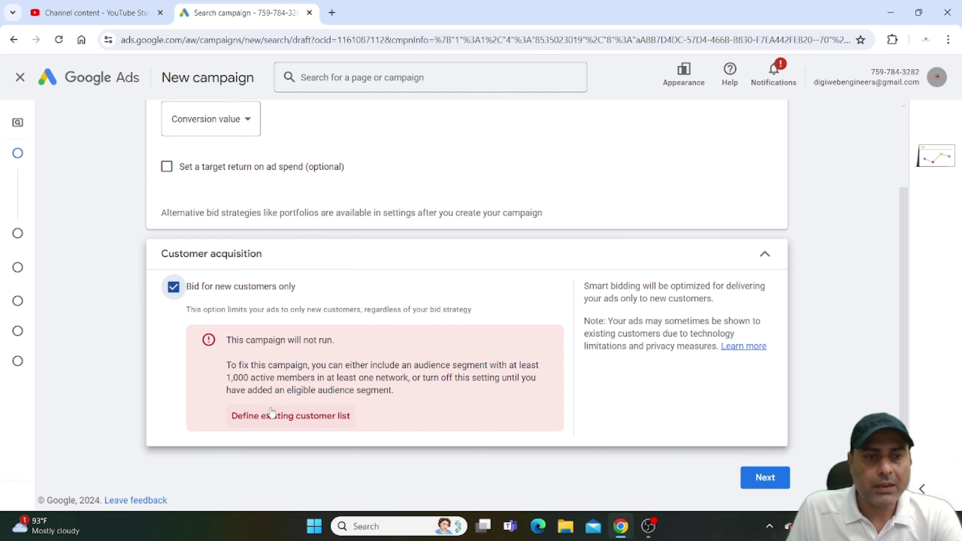
{"action": "left_click", "coordinate": [173, 288]}
Go to campaign settings and choose to enter another location instead of India.
{"action": "left_click", "coordinate": [766, 478]}
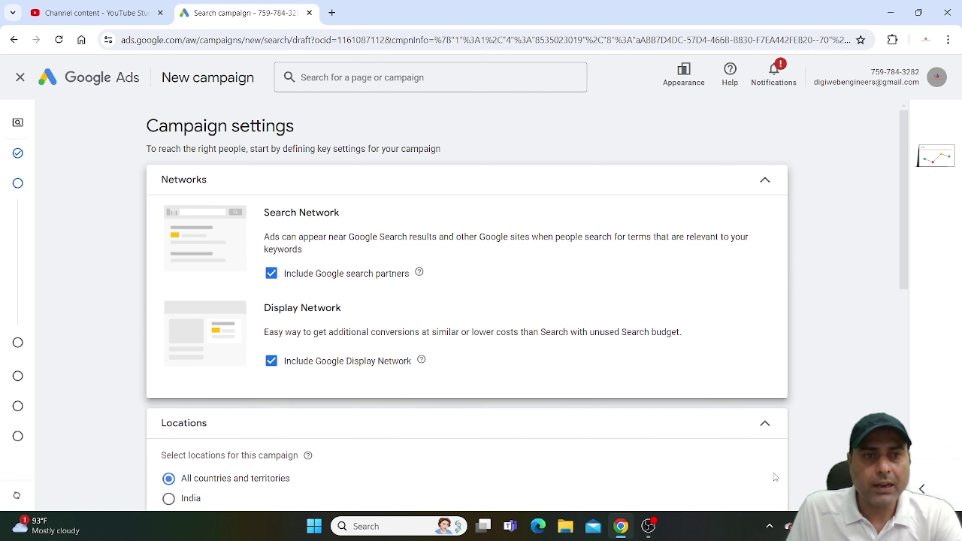
{"action": "scroll", "coordinate": [462, 308], "scroll_direction": "down", "scroll_amount": 5}
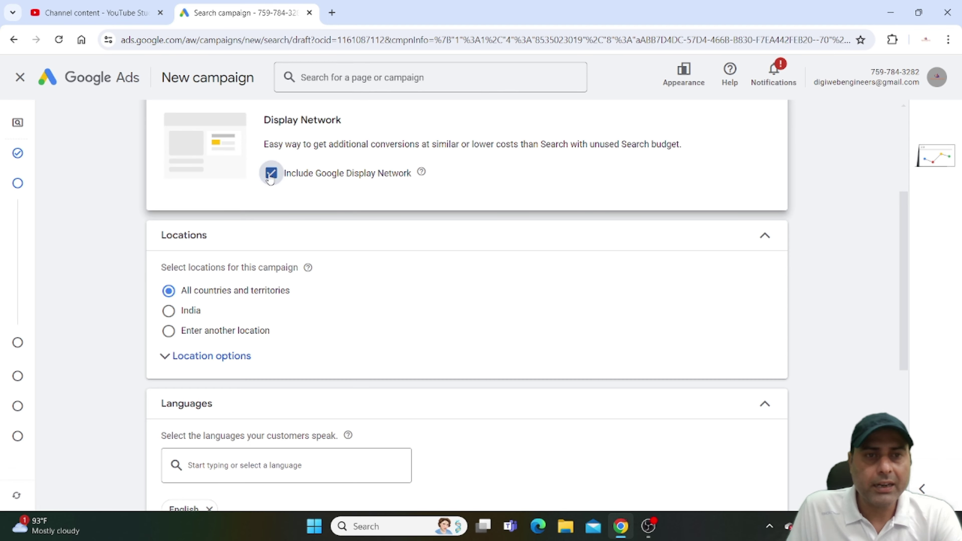
{"action": "scroll", "coordinate": [273, 205], "scroll_direction": "down", "scroll_amount": 3}
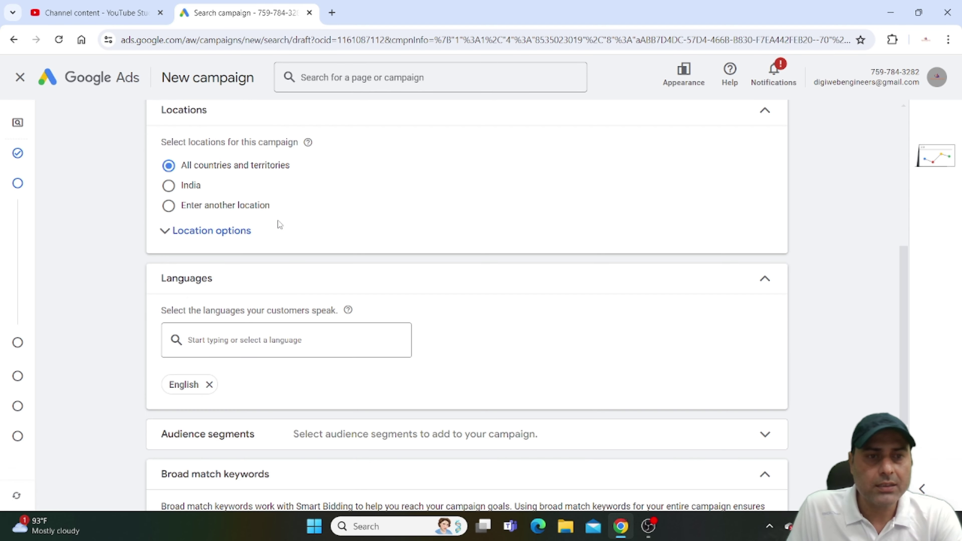
{"action": "left_click", "coordinate": [168, 187]}
{"action": "left_click", "coordinate": [191, 232]}
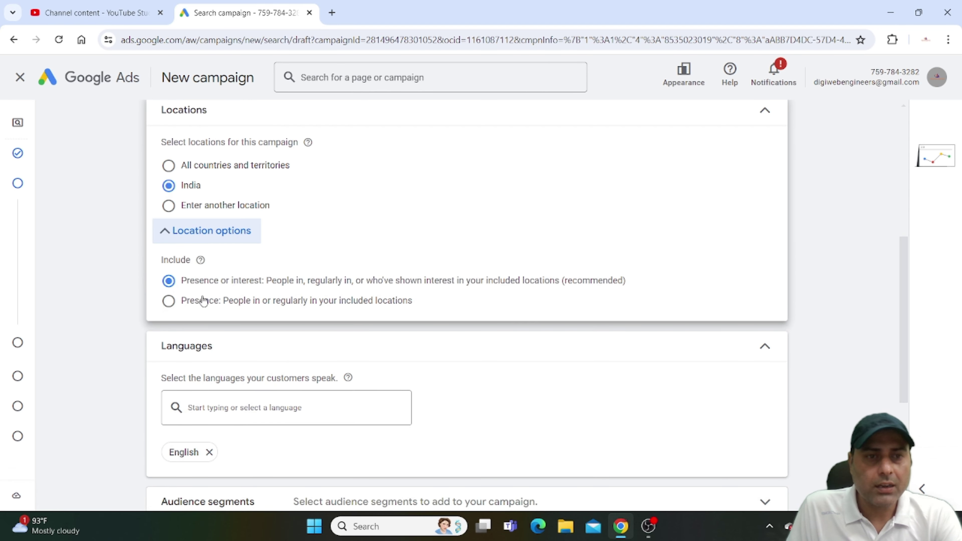
{"action": "left_click", "coordinate": [265, 207]}
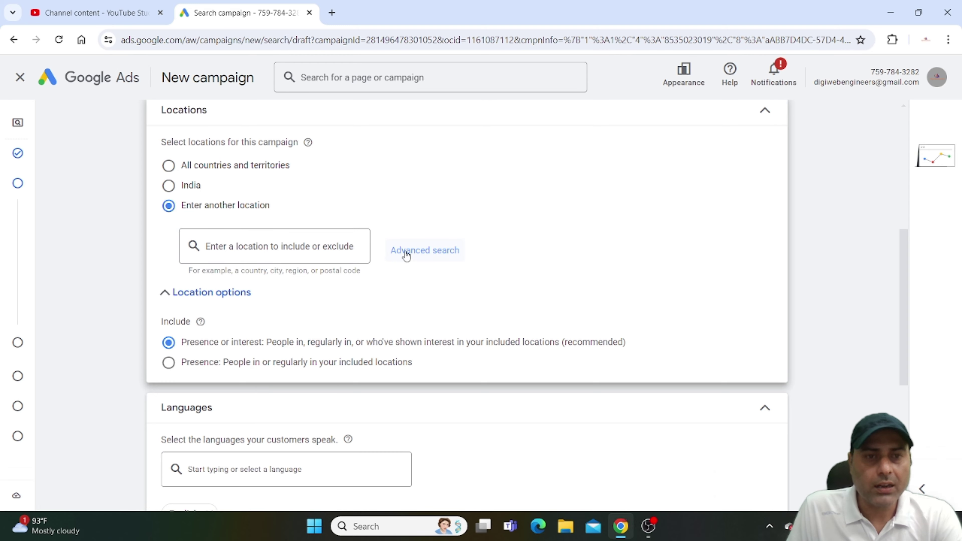
Add a 20 km radius target around Agra, Uttar Pradesh via advanced location search.
{"action": "left_click", "coordinate": [418, 253]}
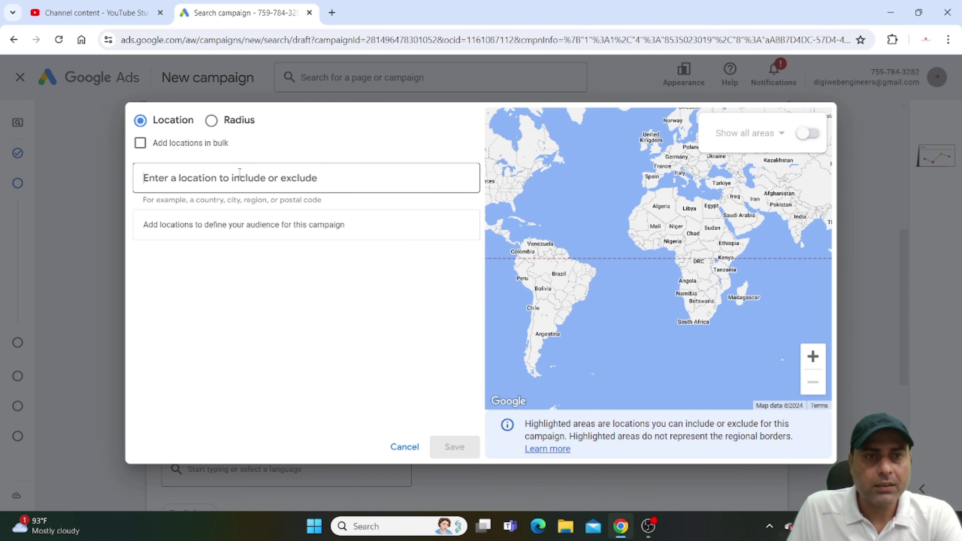
{"action": "left_click", "coordinate": [211, 120]}
{"action": "left_click", "coordinate": [216, 189]}
{"action": "left_click", "coordinate": [458, 178]}
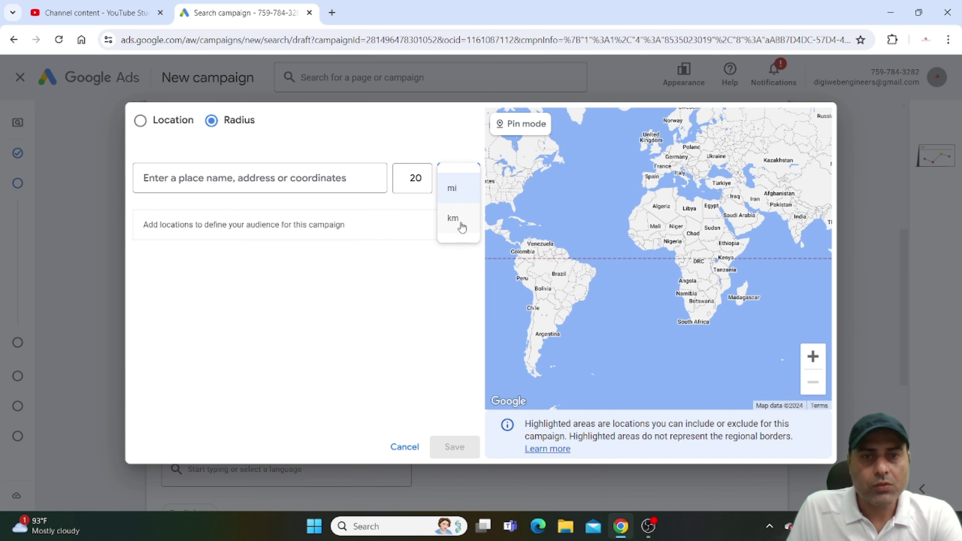
{"action": "left_click", "coordinate": [462, 226]}
{"action": "left_click", "coordinate": [274, 178]}
{"action": "type", "text": "Agra"}
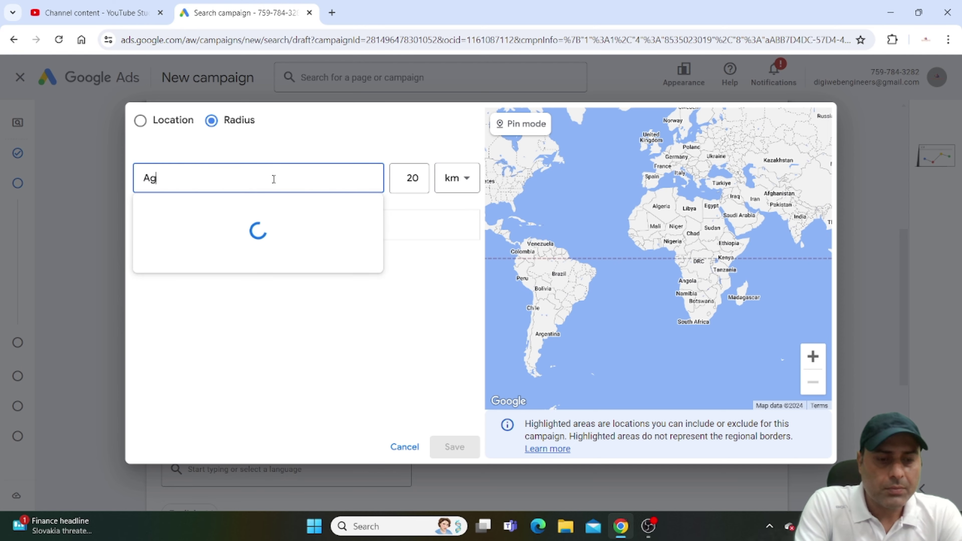
{"action": "left_click", "coordinate": [266, 227]}
{"action": "left_click", "coordinate": [454, 446]}
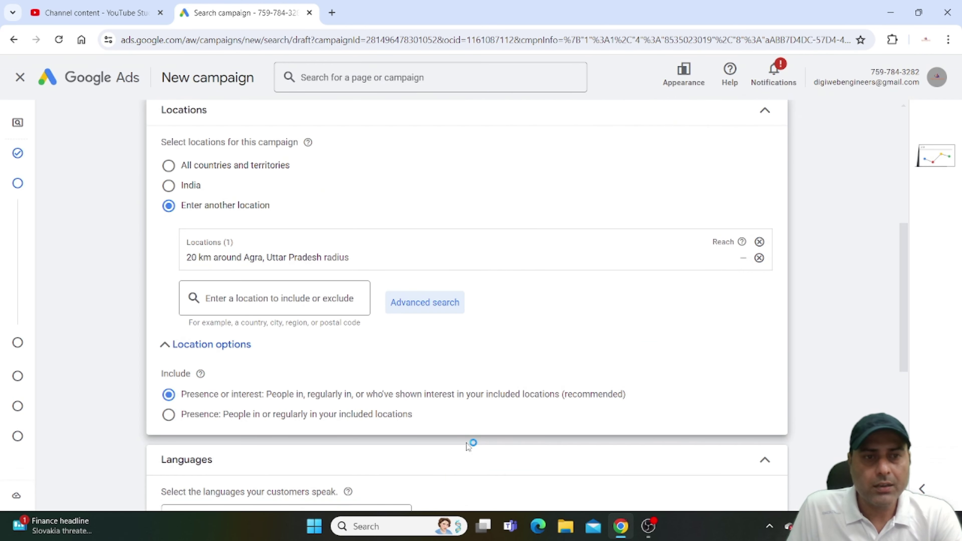
{"action": "scroll", "coordinate": [372, 323], "scroll_direction": "down", "scroll_amount": 5}
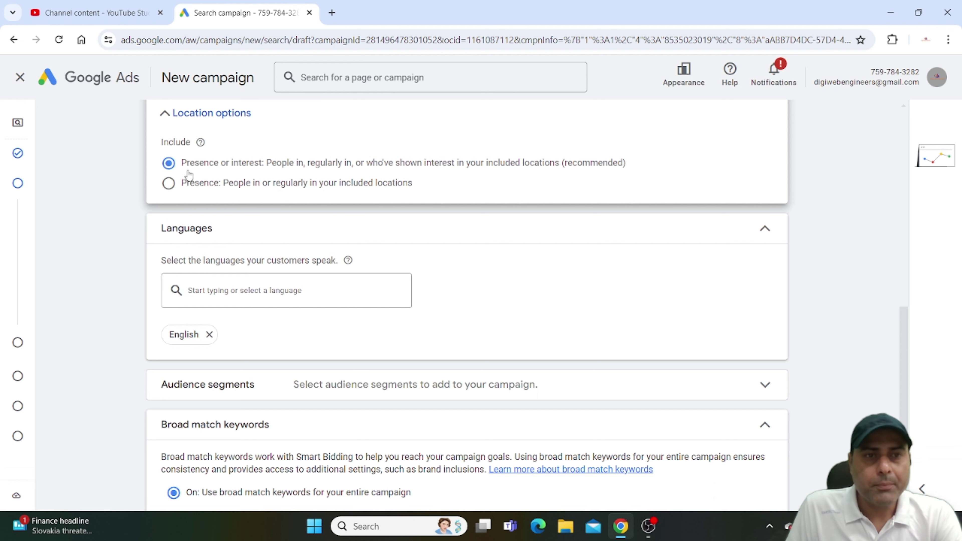
{"action": "scroll", "coordinate": [320, 279], "scroll_direction": "down", "scroll_amount": 3}
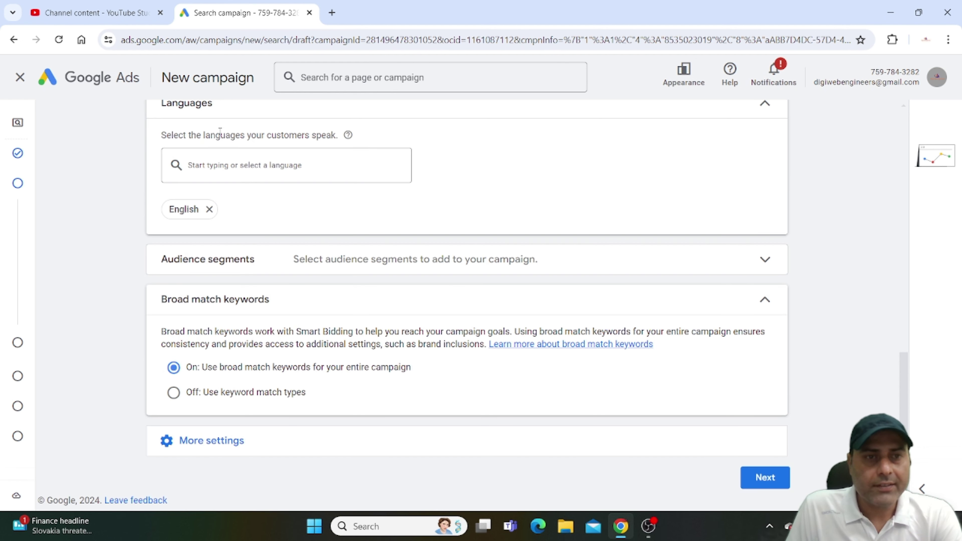
Add Social Media Enthusiasts, Education, Technology, Business Technology, SEO & SEM, Email Marketing and Web Design segments.
{"action": "left_click", "coordinate": [297, 272]}
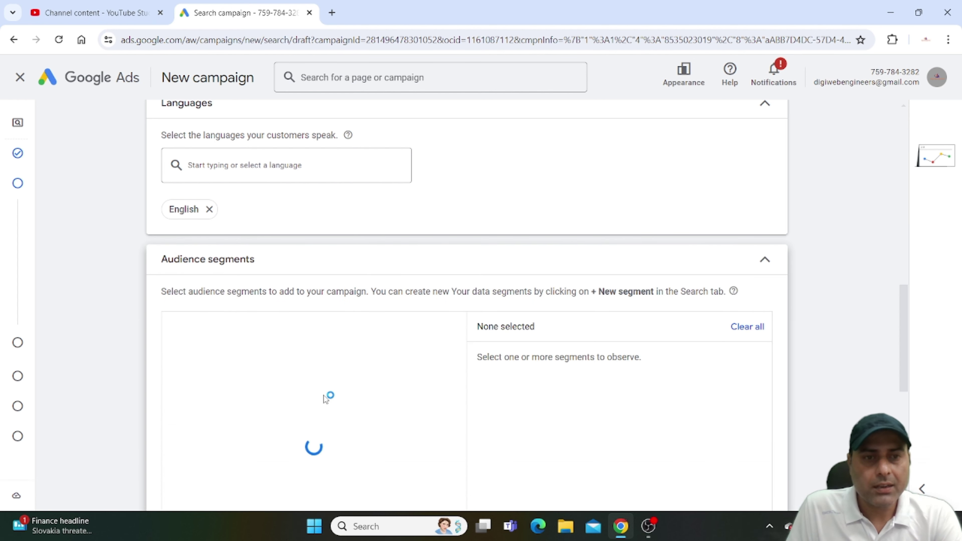
{"action": "scroll", "coordinate": [325, 344], "scroll_direction": "down", "scroll_amount": 3}
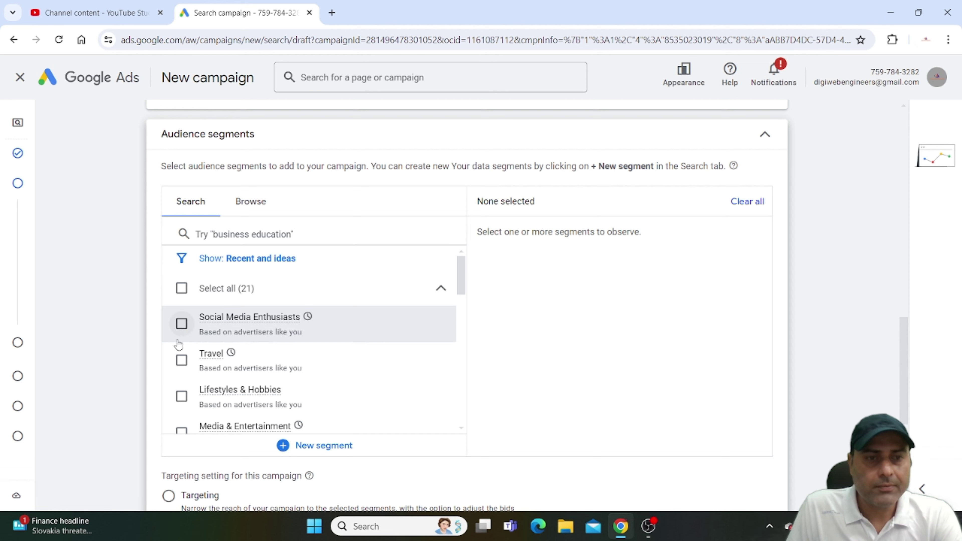
{"action": "left_click", "coordinate": [181, 321]}
{"action": "scroll", "coordinate": [182, 317], "scroll_direction": "down", "scroll_amount": 4}
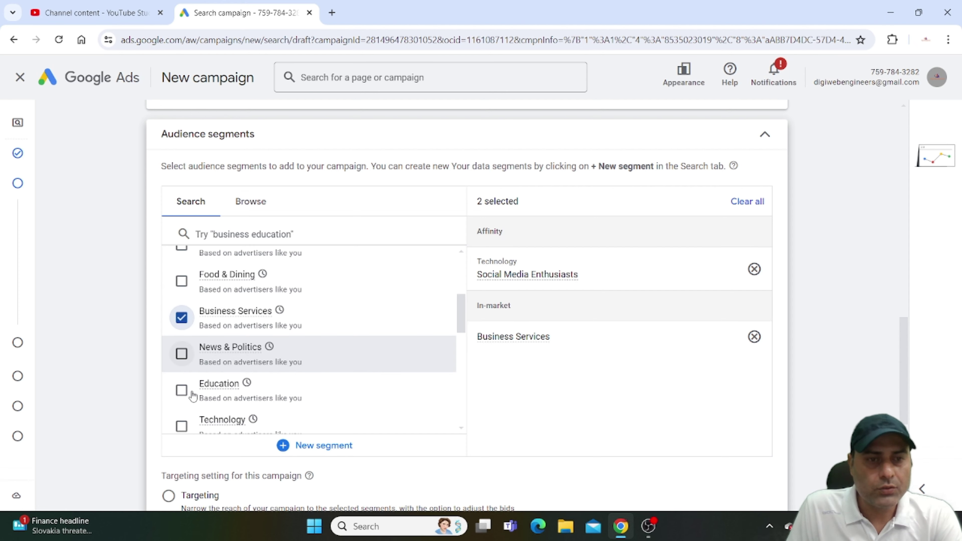
{"action": "left_click", "coordinate": [181, 391]}
{"action": "left_click", "coordinate": [181, 425]}
{"action": "scroll", "coordinate": [186, 322], "scroll_direction": "down", "scroll_amount": 5}
{"action": "left_click", "coordinate": [182, 321]}
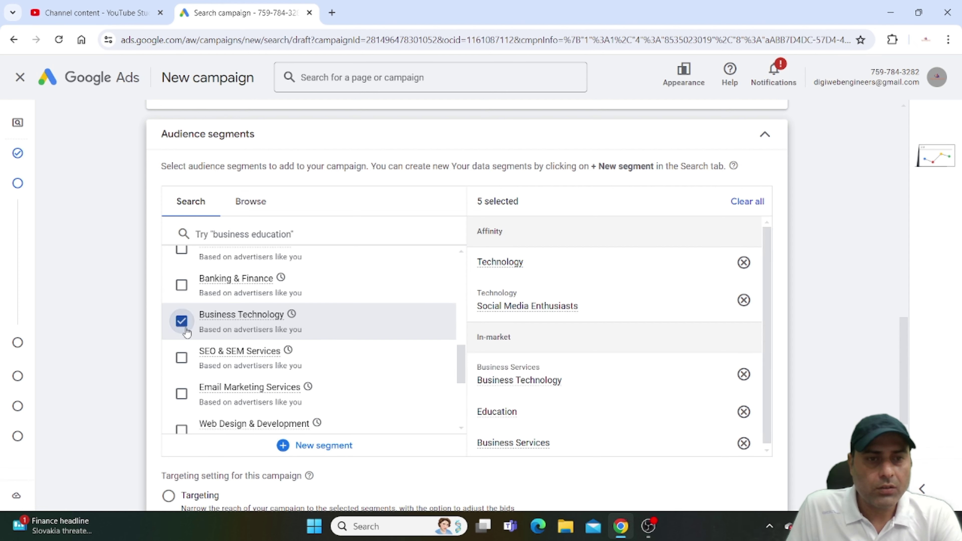
{"action": "left_click", "coordinate": [181, 358]}
{"action": "left_click", "coordinate": [182, 394]}
{"action": "left_click", "coordinate": [181, 429]}
Add Business Professionals, Business Education, Sales & Marketing Jobs segments and all digiwebengineers users, then expand More settings.
{"action": "scroll", "coordinate": [265, 379], "scroll_direction": "down", "scroll_amount": 4}
{"action": "left_click", "coordinate": [181, 314]}
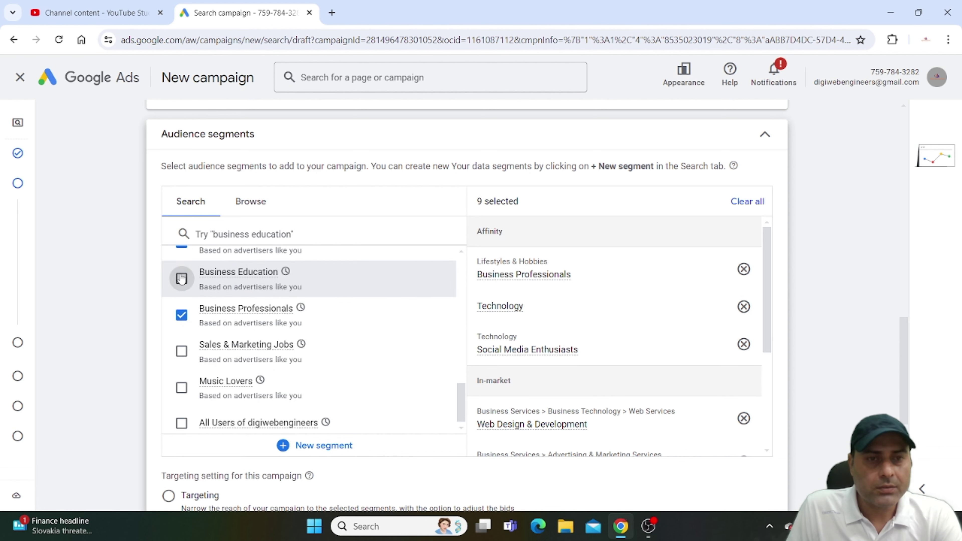
{"action": "left_click", "coordinate": [182, 279]}
{"action": "left_click", "coordinate": [181, 351]}
{"action": "left_click", "coordinate": [186, 418]}
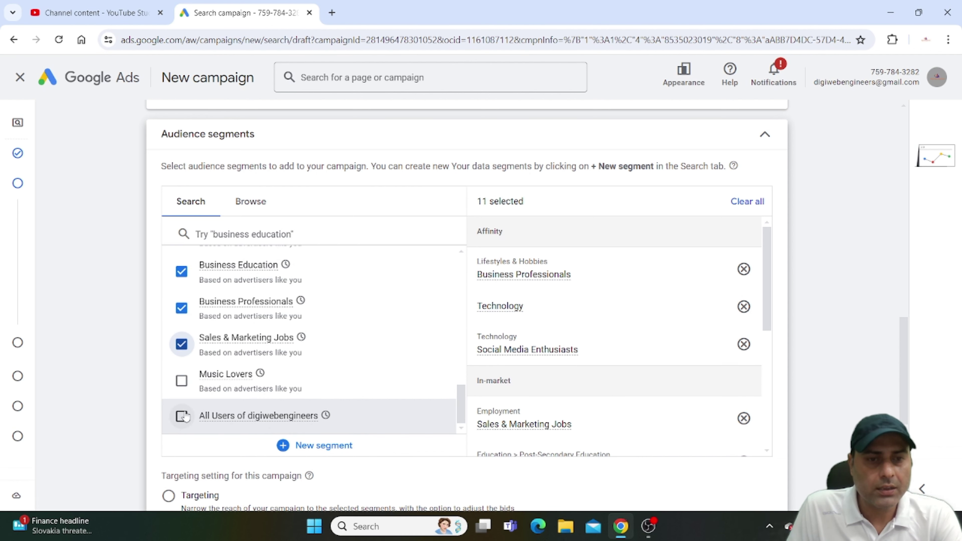
{"action": "scroll", "coordinate": [321, 367], "scroll_direction": "down", "scroll_amount": 6}
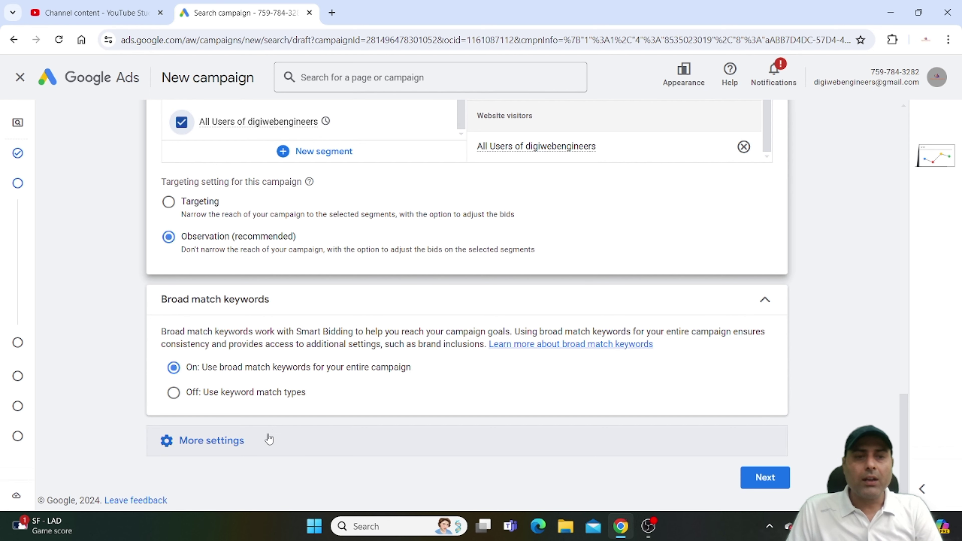
{"action": "left_click", "coordinate": [252, 452]}
{"action": "scroll", "coordinate": [376, 382], "scroll_direction": "down", "scroll_amount": 3}
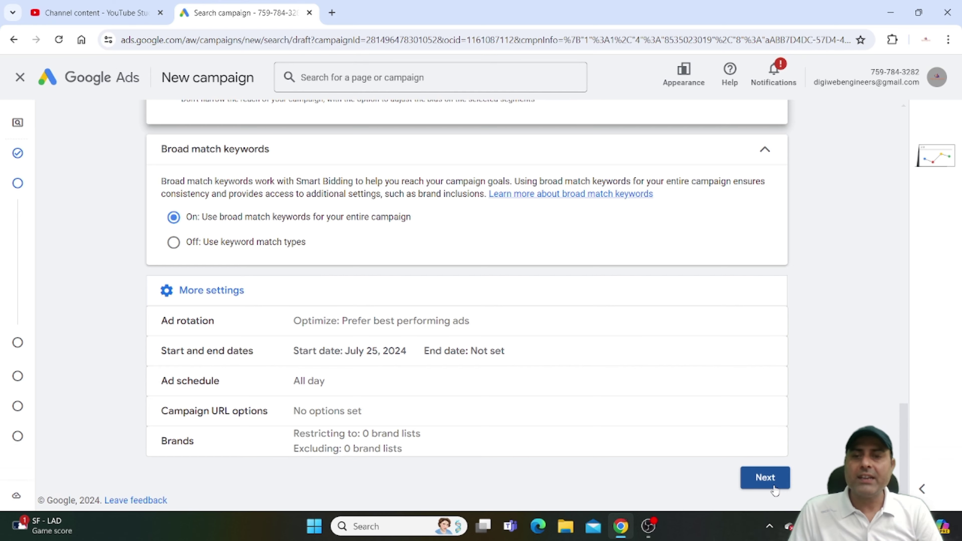
{"action": "left_click", "coordinate": [766, 478]}
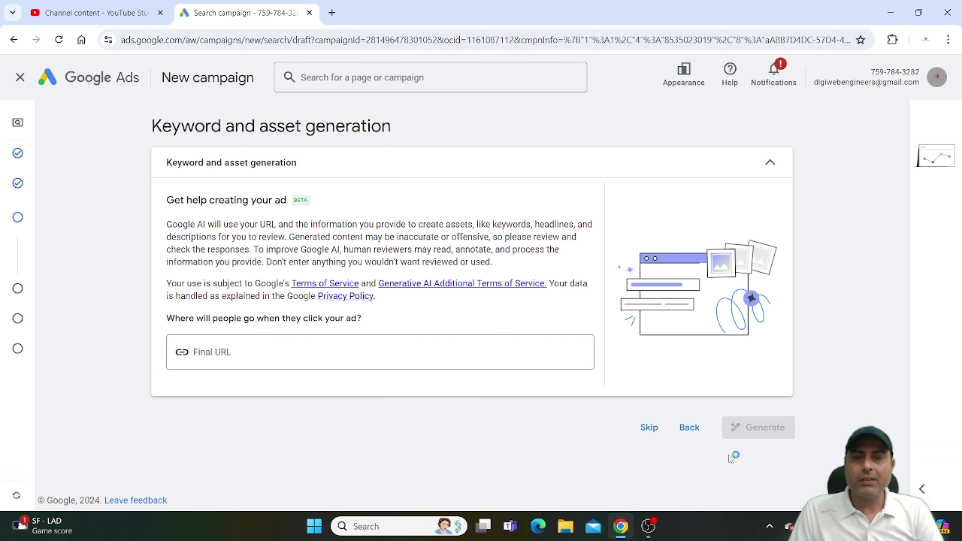
Enter the digiwebengineers site as the final URL and have AI generate keywords and ads.
{"action": "left_click", "coordinate": [271, 351]}
{"action": "type", "text": "digiwebengineers.com"}
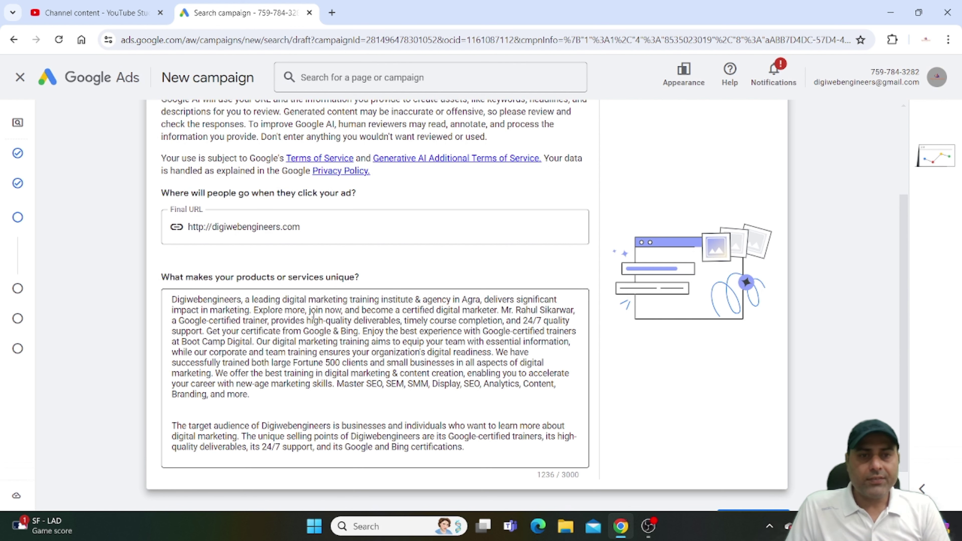
{"action": "scroll", "coordinate": [313, 316], "scroll_direction": "down", "scroll_amount": 1}
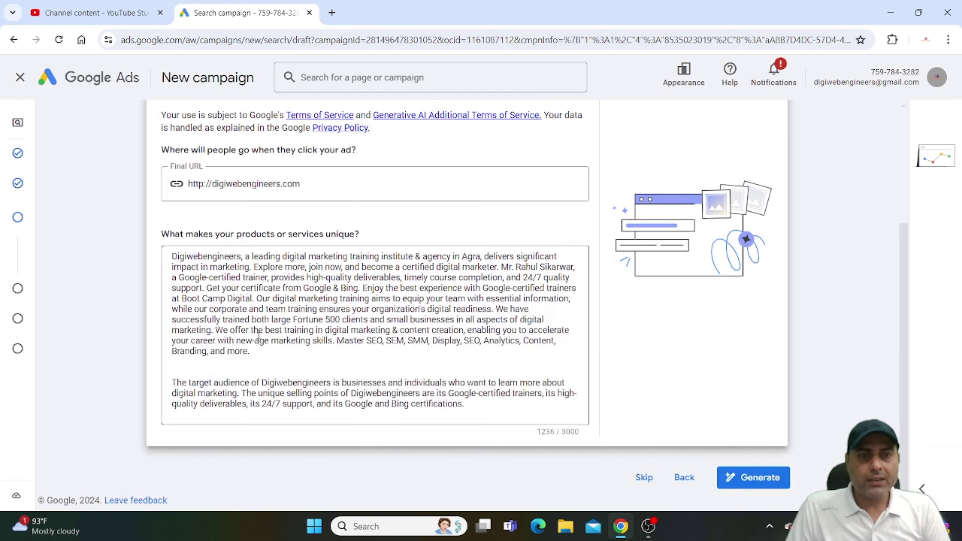
{"action": "left_click", "coordinate": [741, 478]}
{"action": "left_click", "coordinate": [296, 310]}
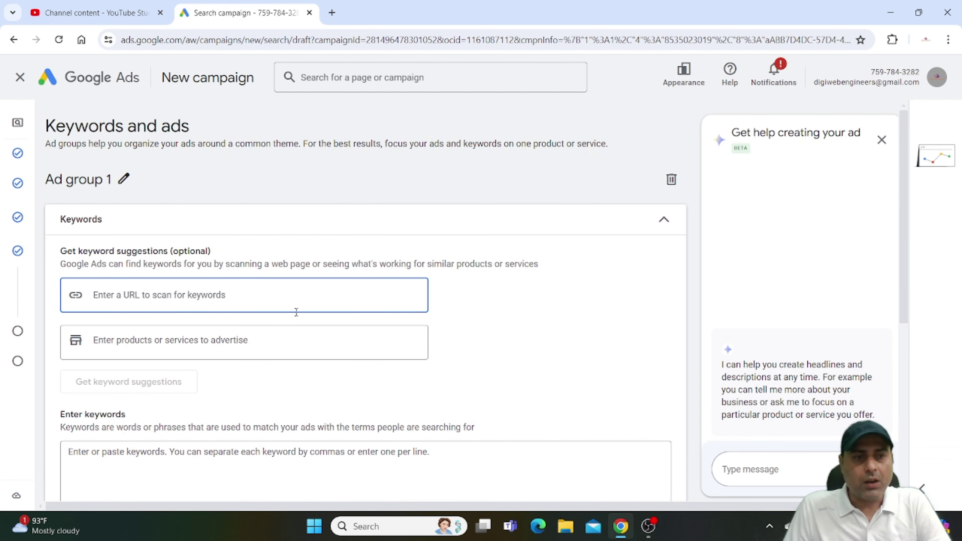
Scroll through the ten AI-generated digital marketing keywords.
{"action": "scroll", "coordinate": [273, 313], "scroll_direction": "down", "scroll_amount": 5}
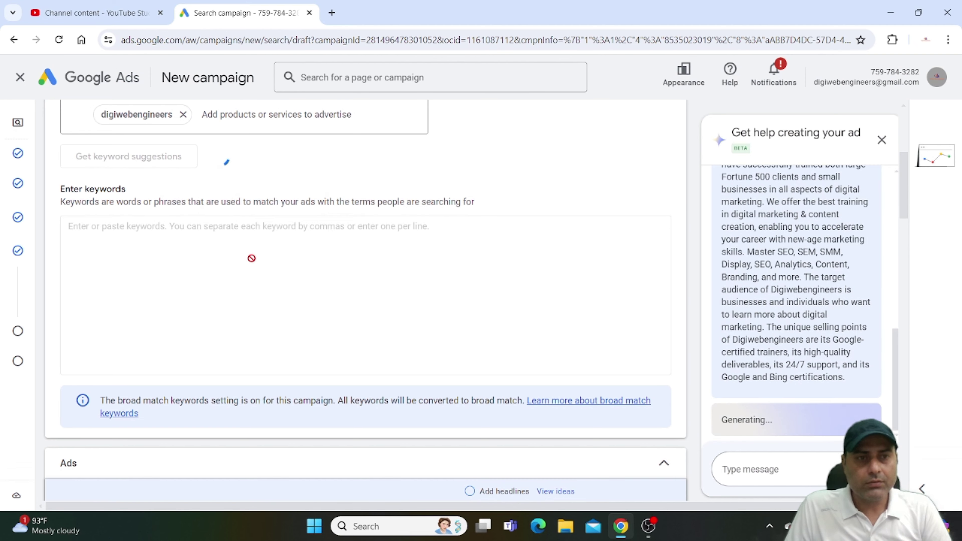
{"action": "scroll", "coordinate": [251, 259], "scroll_direction": "up", "scroll_amount": 3}
{"action": "scroll", "coordinate": [265, 272], "scroll_direction": "up", "scroll_amount": 3}
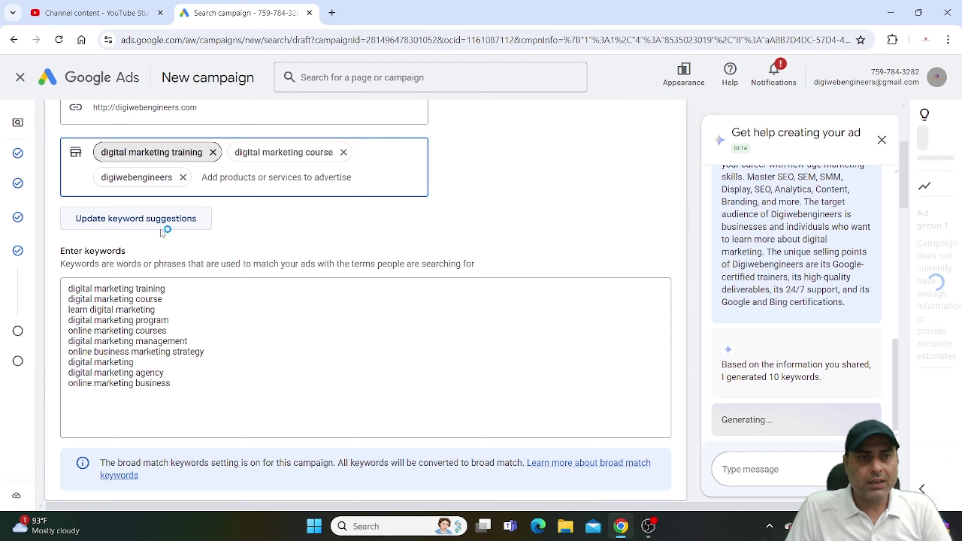
{"action": "scroll", "coordinate": [341, 288], "scroll_direction": "down", "scroll_amount": 5}
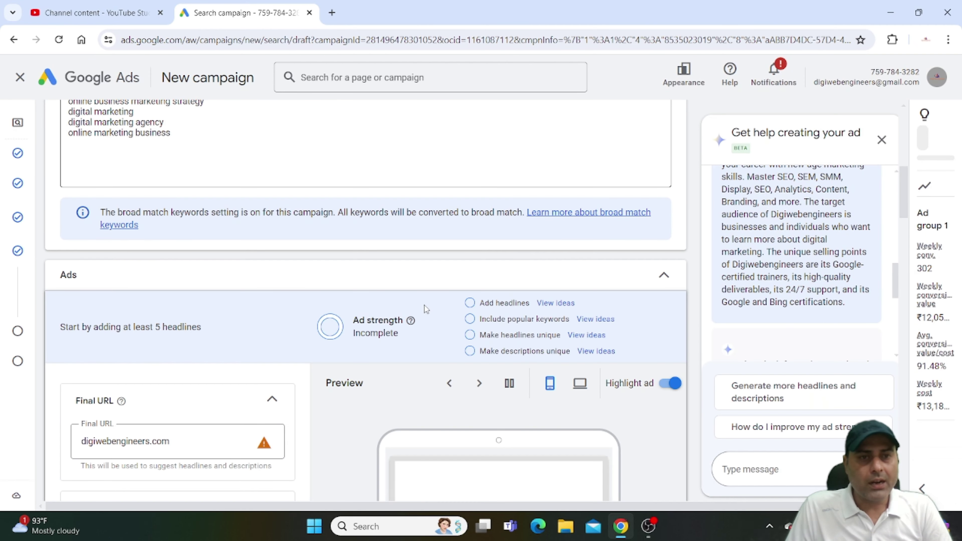
{"action": "scroll", "coordinate": [303, 284], "scroll_direction": "down", "scroll_amount": 10}
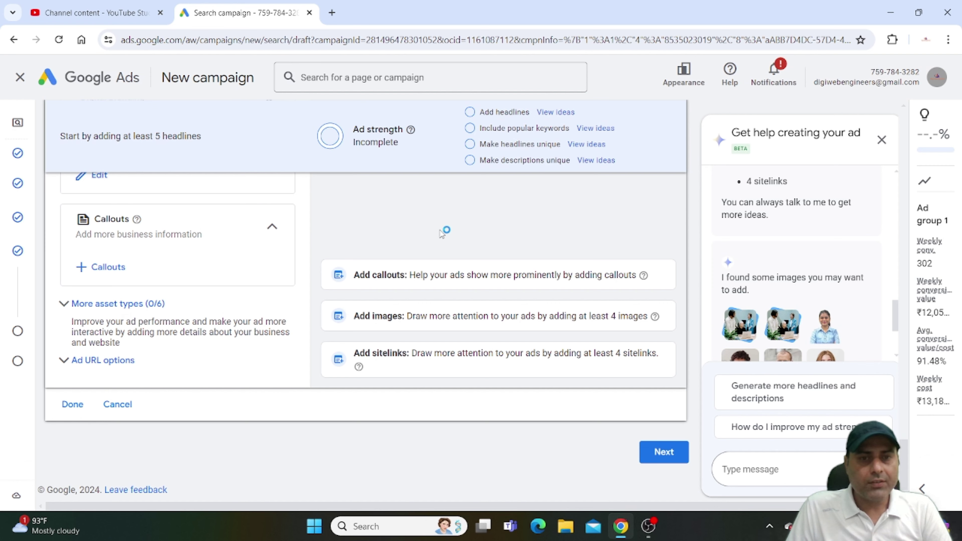
{"action": "scroll", "coordinate": [443, 232], "scroll_direction": "up", "scroll_amount": 10}
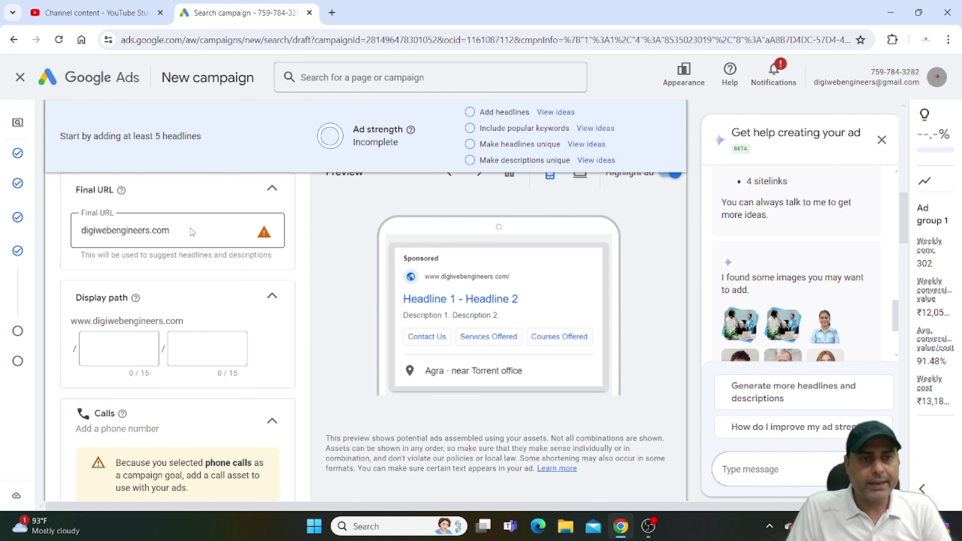
Copy digiwebengineers.com's address from a new browser tab and paste it as the ad's final URL.
{"action": "left_click", "coordinate": [191, 227]}
{"action": "left_click", "coordinate": [333, 14]}
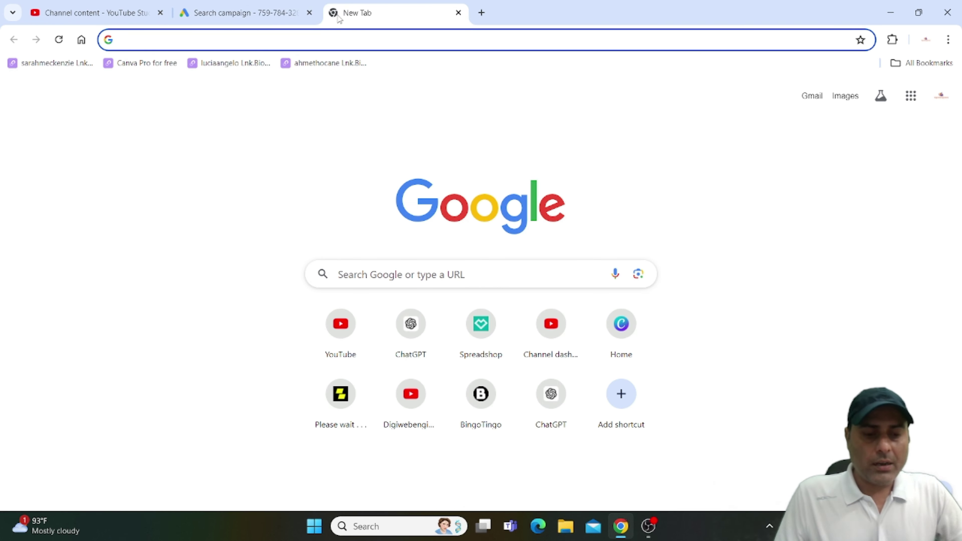
{"action": "type", "text": "dii"}
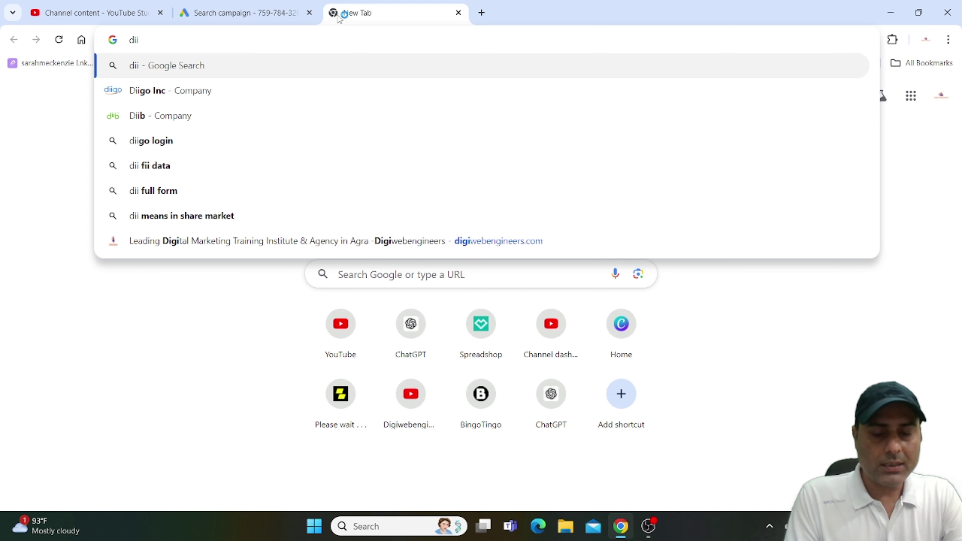
{"action": "left_click", "coordinate": [336, 241]}
{"action": "left_click", "coordinate": [232, 39]}
{"action": "key", "text": "ctrl+c"}
{"action": "right_click", "coordinate": [232, 38]}
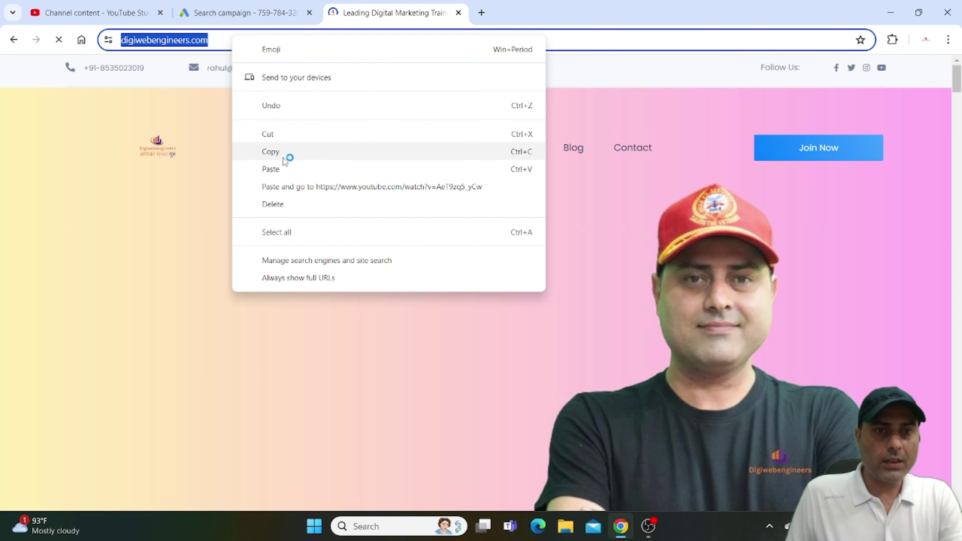
{"action": "left_click", "coordinate": [284, 159]}
{"action": "left_click", "coordinate": [242, 13]}
{"action": "key", "text": "ctrl+v"}
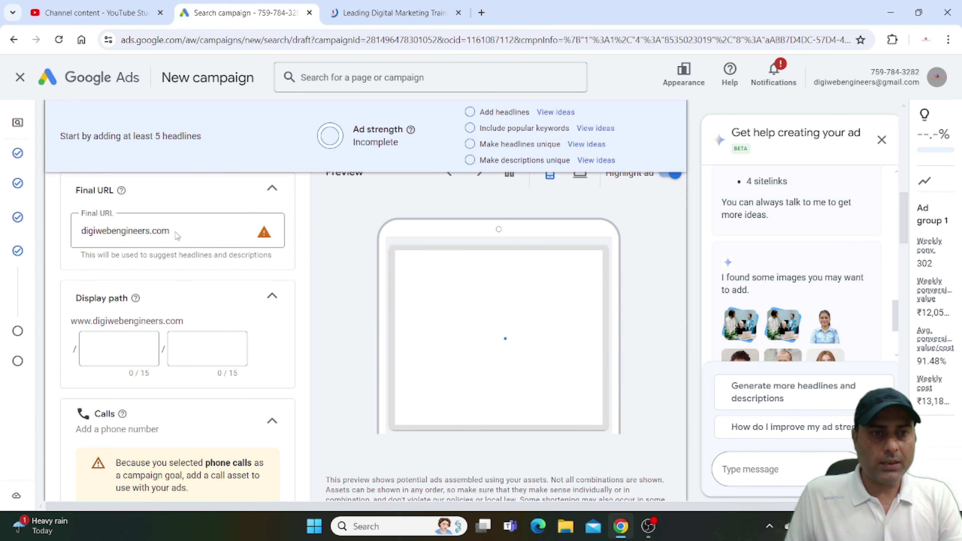
Add the headlines 'Great For Small Business' and 'Digital Marketing' to the ad.
{"action": "left_click", "coordinate": [177, 236]}
{"action": "scroll", "coordinate": [150, 286], "scroll_direction": "down", "scroll_amount": 5}
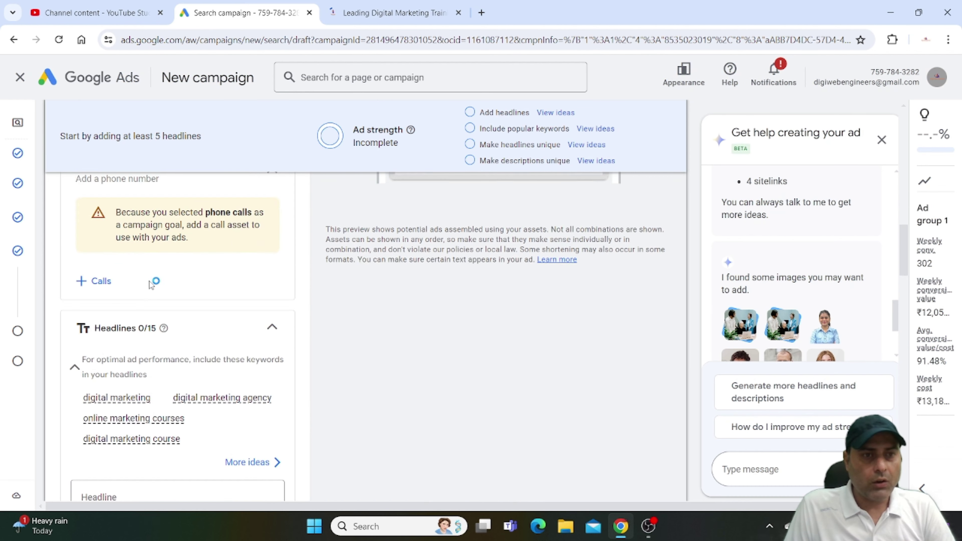
{"action": "scroll", "coordinate": [155, 279], "scroll_direction": "up", "scroll_amount": 4}
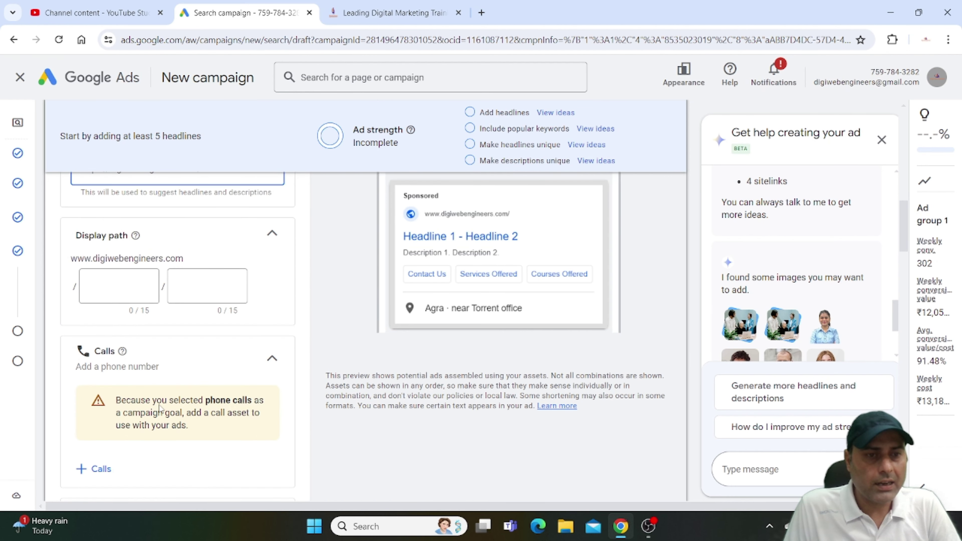
{"action": "scroll", "coordinate": [94, 365], "scroll_direction": "down", "scroll_amount": 5}
{"action": "scroll", "coordinate": [163, 305], "scroll_direction": "up", "scroll_amount": 2}
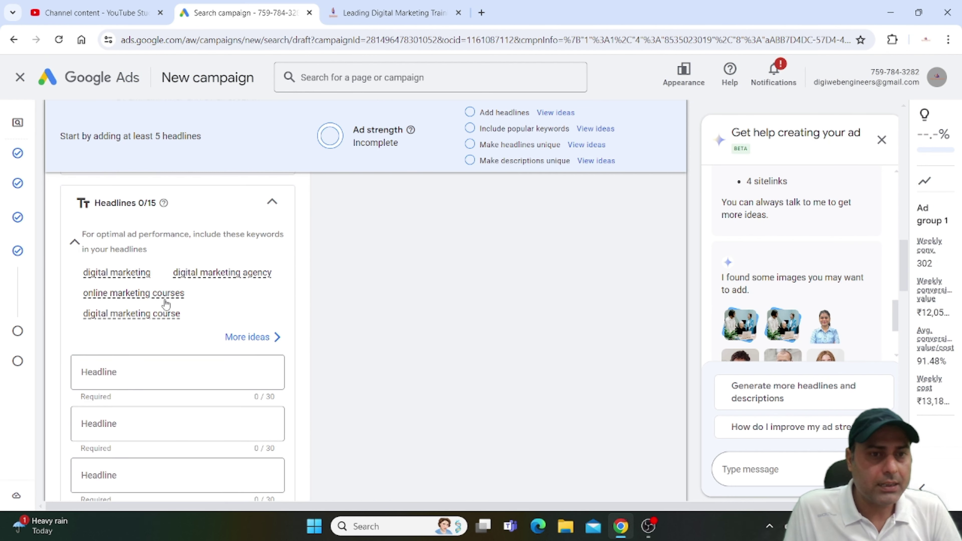
{"action": "mouse_move", "coordinate": [128, 276]}
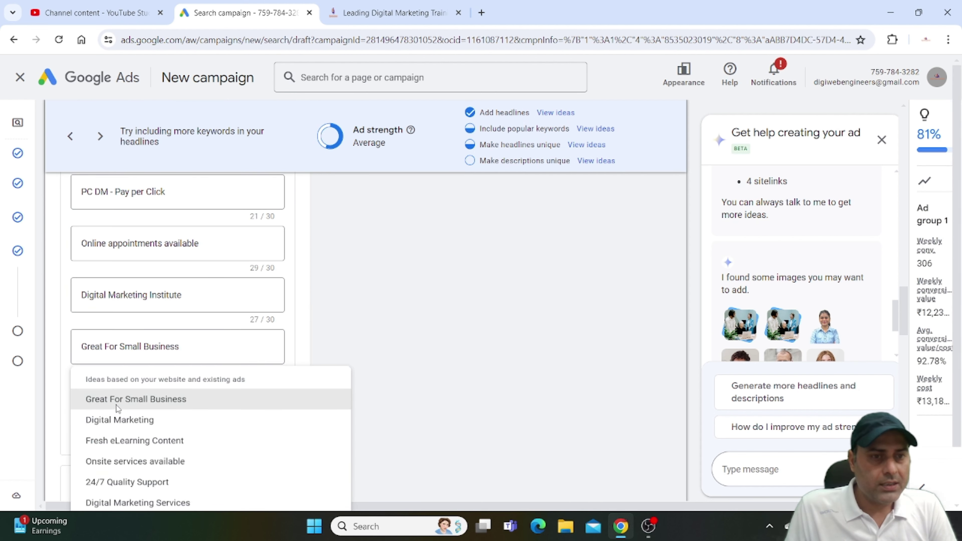
{"action": "left_click", "coordinate": [116, 405]}
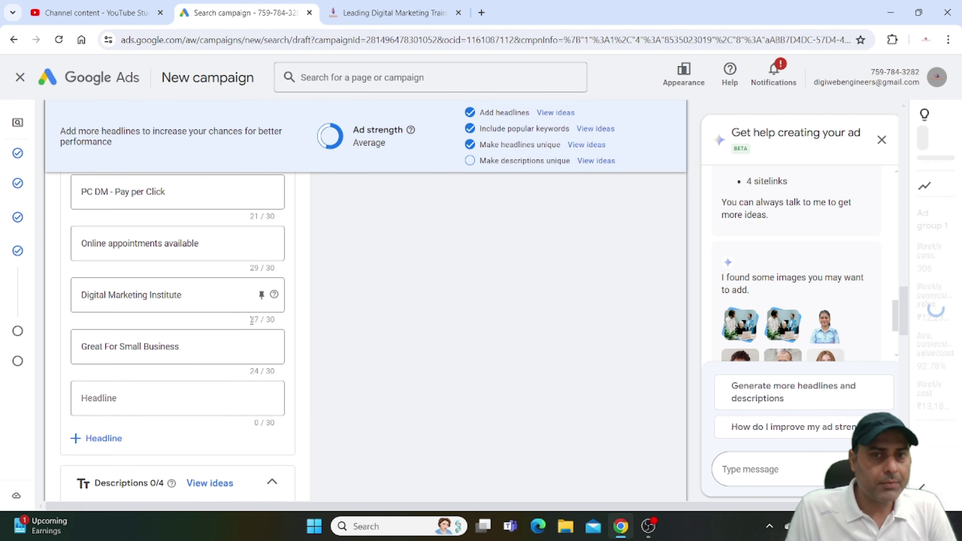
{"action": "left_click", "coordinate": [123, 398]}
{"action": "left_click", "coordinate": [109, 463]}
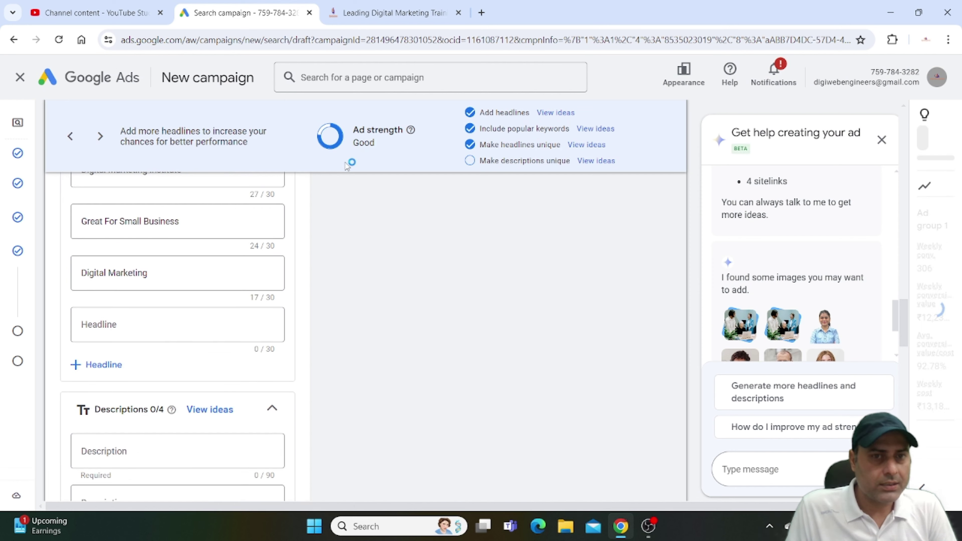
Use the suggested '53% Average Salary Hike. 300+ Hiring Partners' as a description.
{"action": "scroll", "coordinate": [148, 324], "scroll_direction": "down", "scroll_amount": 4}
{"action": "scroll", "coordinate": [150, 379], "scroll_direction": "down", "scroll_amount": 5}
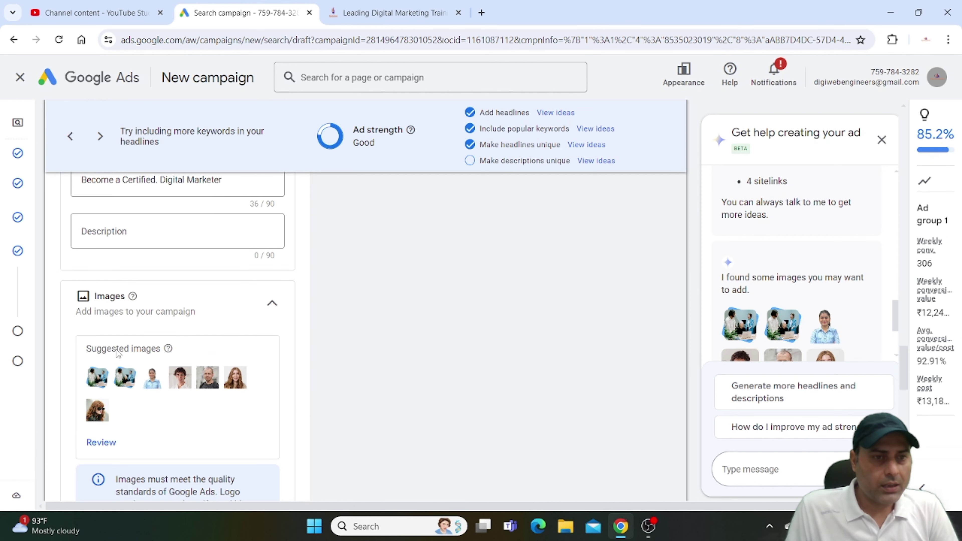
{"action": "left_click", "coordinate": [104, 232]}
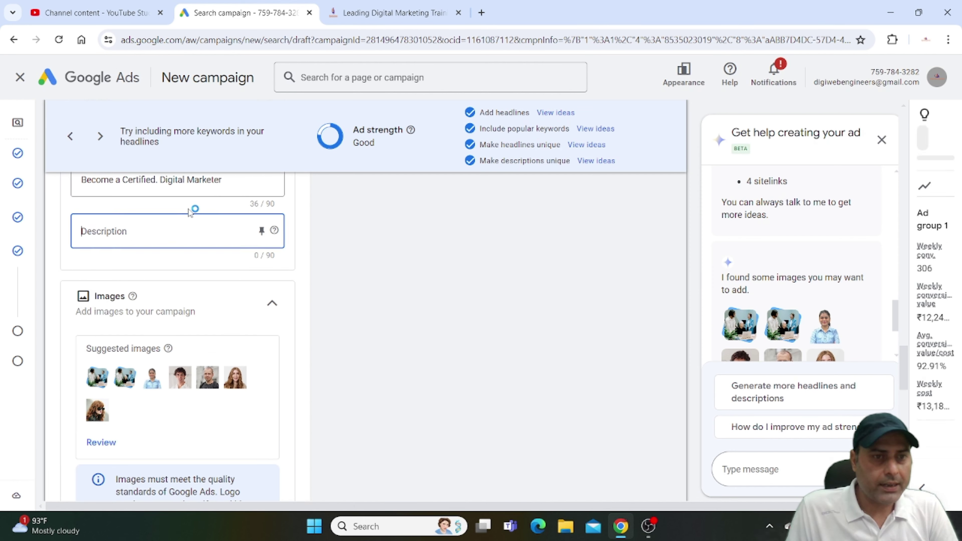
{"action": "left_click", "coordinate": [95, 230]}
{"action": "left_click", "coordinate": [117, 287]}
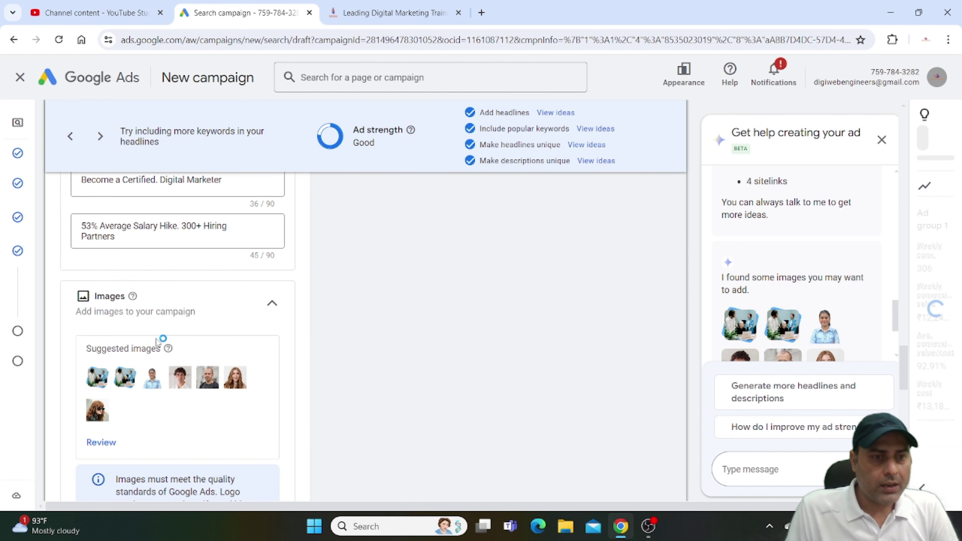
{"action": "scroll", "coordinate": [157, 341], "scroll_direction": "down", "scroll_amount": 2}
Upload five images from Downloads, including 'Add a heading (2)' and a 2024-07-24 screenshot.
{"action": "left_click", "coordinate": [206, 328]}
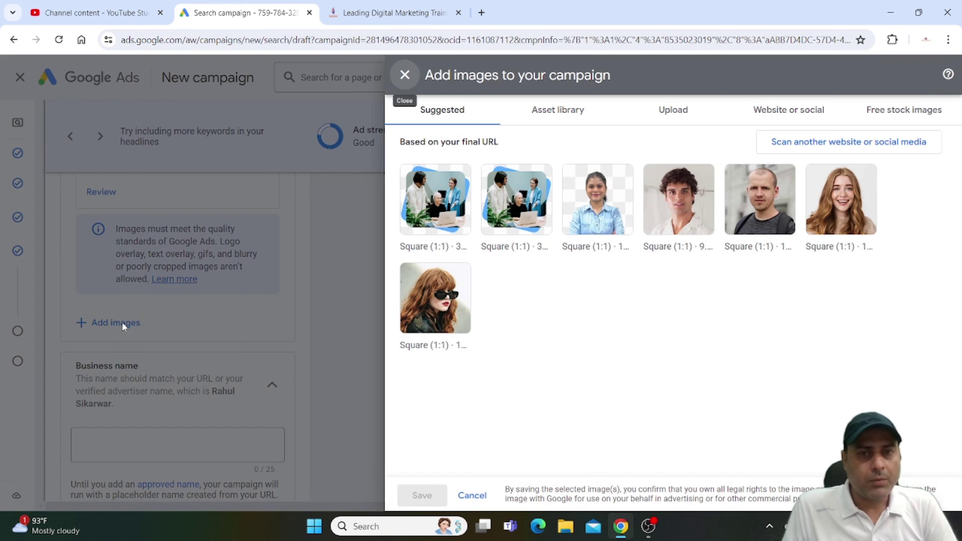
{"action": "left_click", "coordinate": [685, 114]}
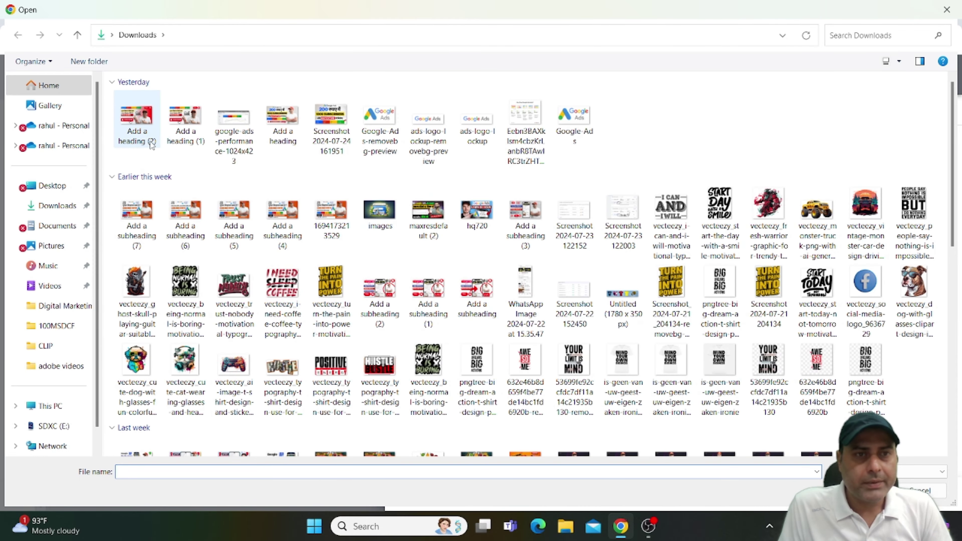
{"action": "left_click", "coordinate": [148, 132]}
{"action": "left_click", "coordinate": [331, 125], "text": "ctrl"}
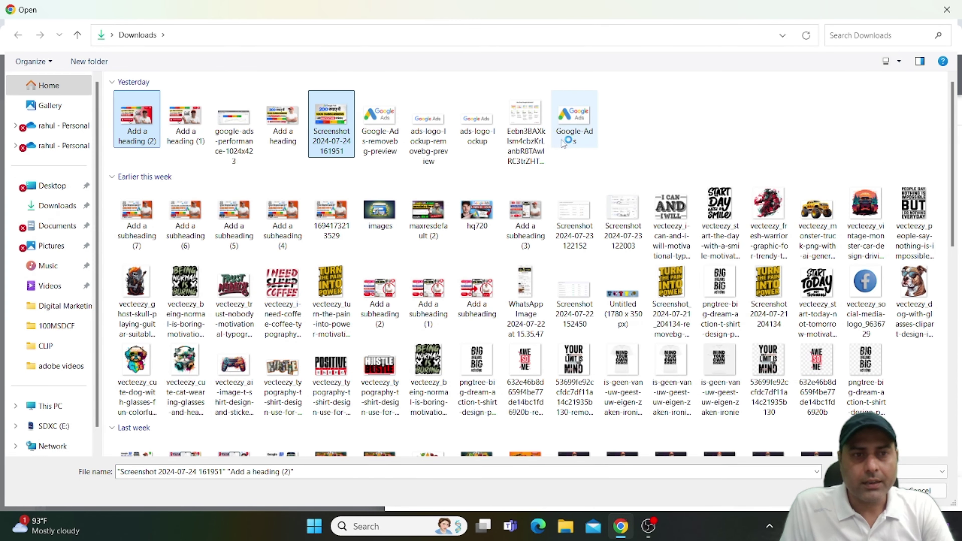
{"action": "left_click", "coordinate": [380, 210], "text": "ctrl"}
{"action": "scroll", "coordinate": [492, 265], "scroll_direction": "down", "scroll_amount": 10}
{"action": "left_click", "coordinate": [429, 326], "text": "ctrl"}
{"action": "left_click", "coordinate": [477, 334], "text": "ctrl"}
{"action": "key", "text": "Return"}
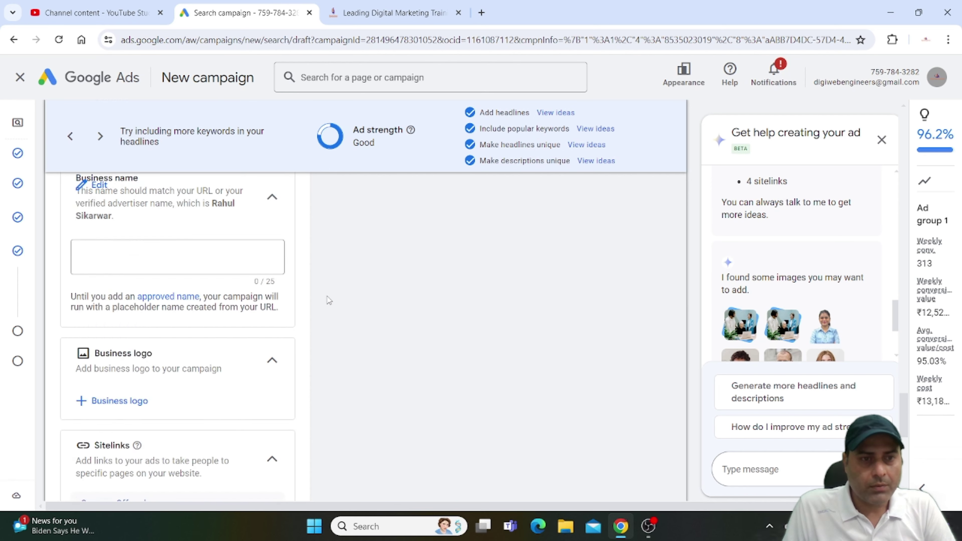
Enter Digiwebengineers as the business name.
{"action": "left_click", "coordinate": [131, 330]}
{"action": "type", "text": "Digiwebengineers"}
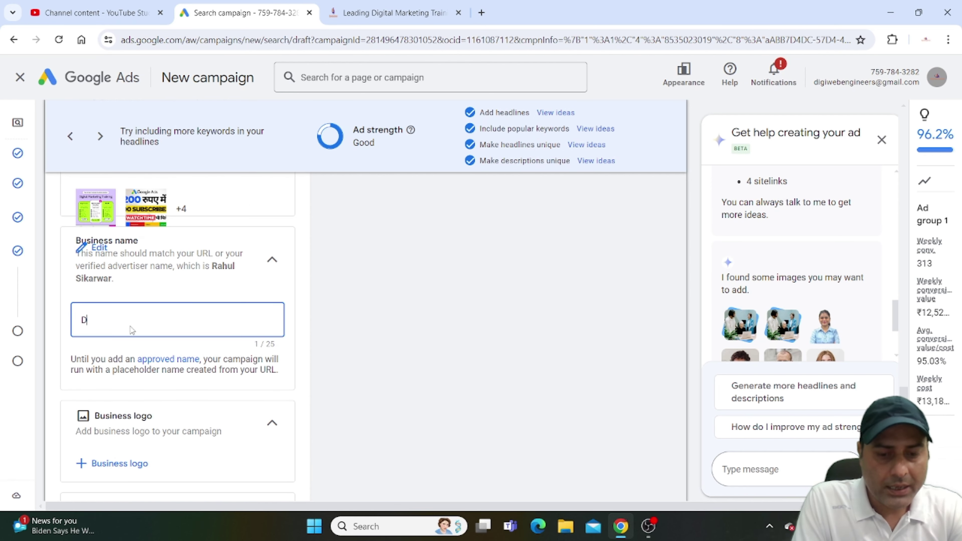
{"action": "scroll", "coordinate": [102, 390], "scroll_direction": "down", "scroll_amount": 2}
Upload the Digiwebengineers logo image from the computer as the business logo.
{"action": "left_click", "coordinate": [103, 402]}
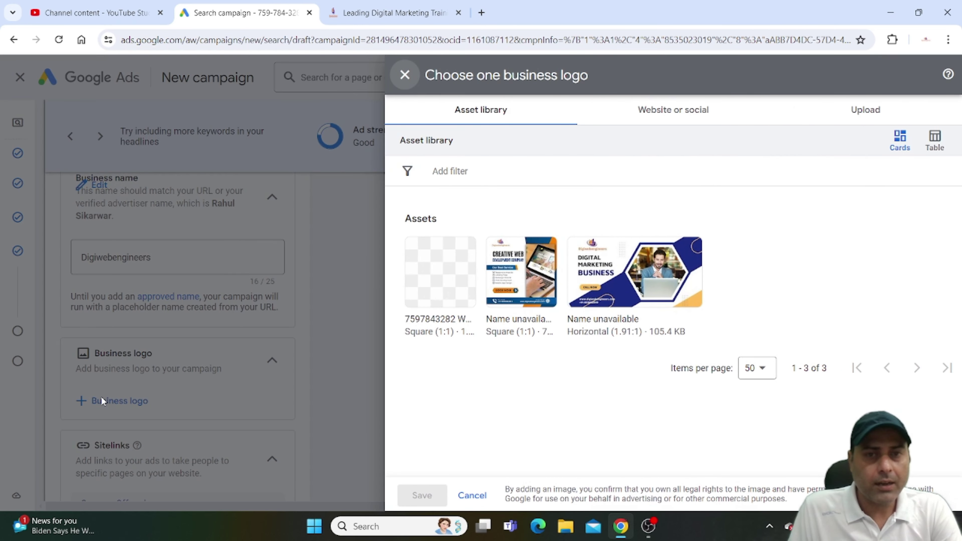
{"action": "left_click", "coordinate": [856, 109]}
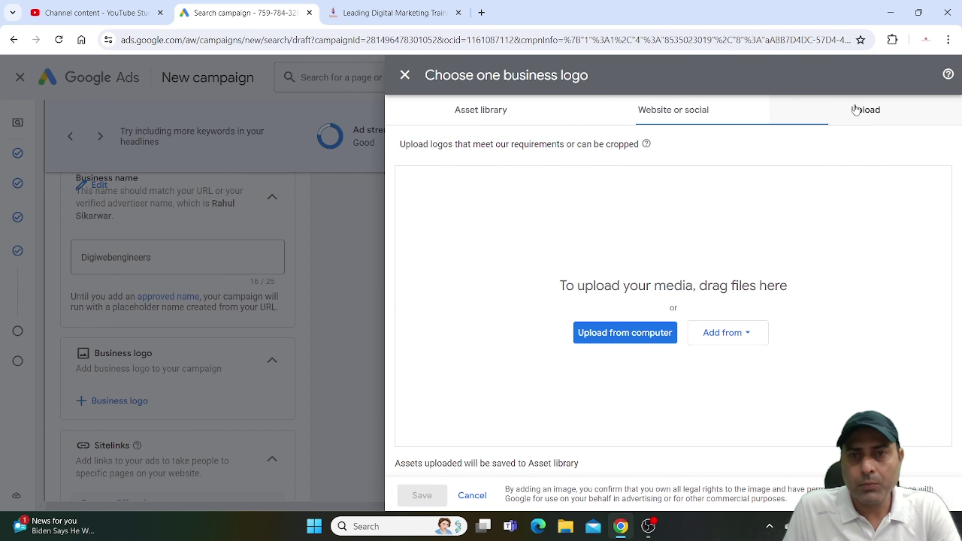
{"action": "left_click", "coordinate": [633, 335]}
{"action": "scroll", "coordinate": [530, 265], "scroll_direction": "down", "scroll_amount": 15}
{"action": "left_click", "coordinate": [769, 338]}
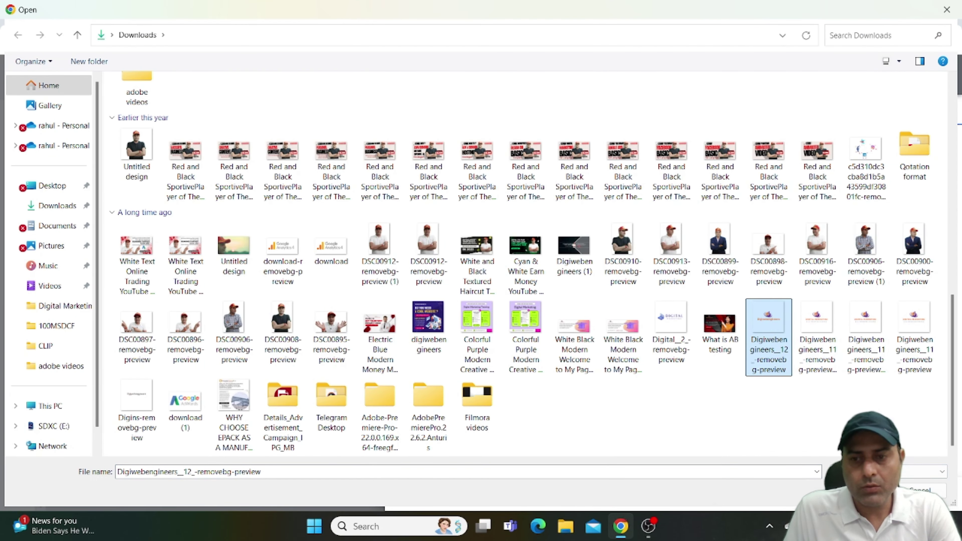
{"action": "key", "text": "Return"}
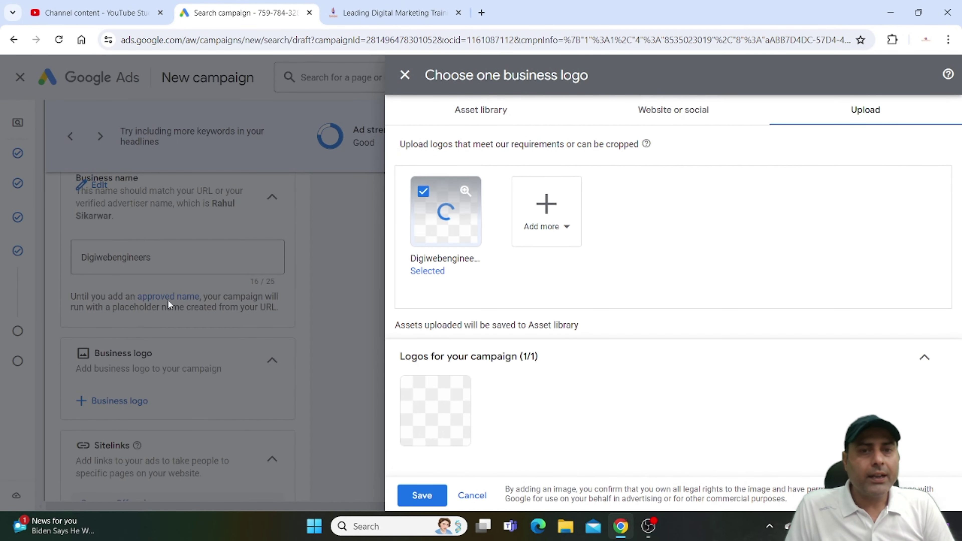
{"action": "left_click", "coordinate": [419, 501]}
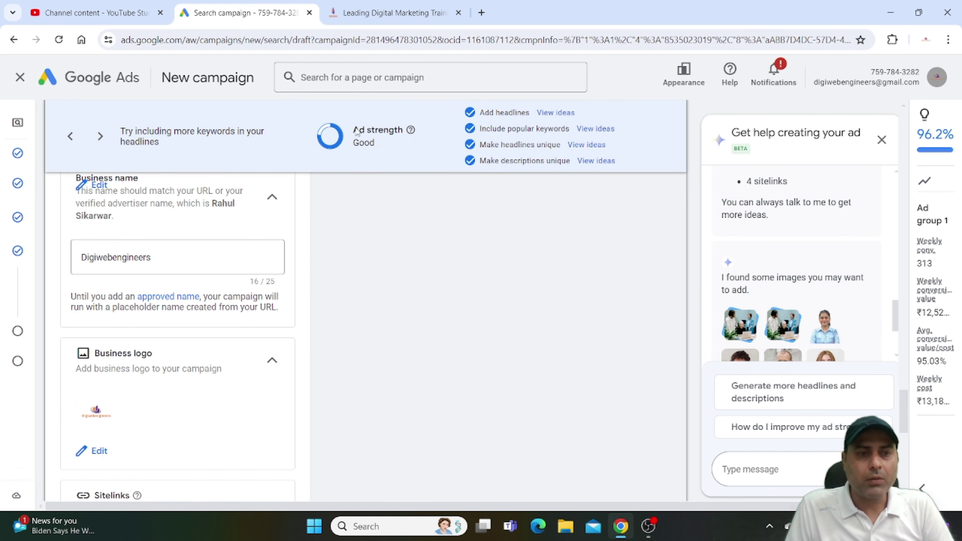
Save the finished ad and advance to Budget, with the recommended ₹1,883.31 daily budget preselected.
{"action": "scroll", "coordinate": [114, 292], "scroll_direction": "down", "scroll_amount": 5}
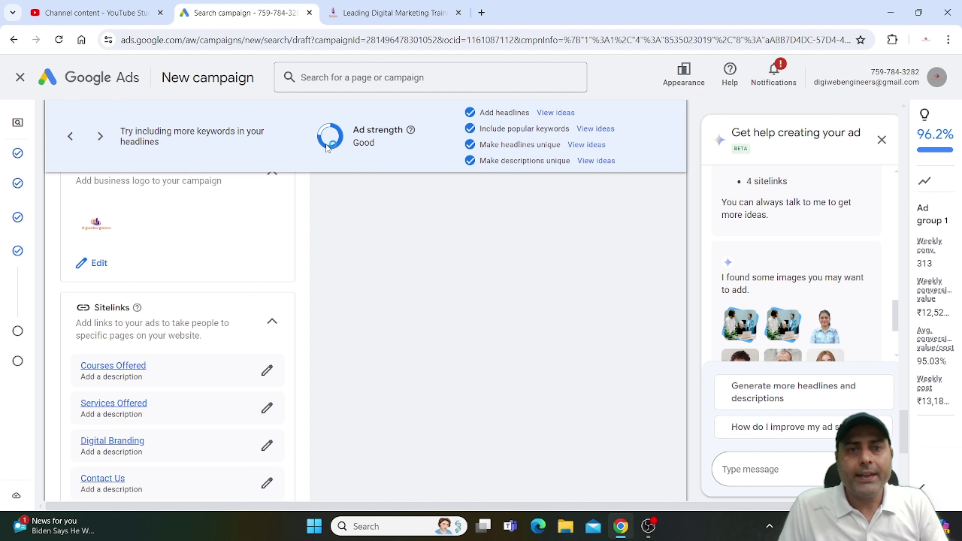
{"action": "scroll", "coordinate": [296, 277], "scroll_direction": "down", "scroll_amount": 2}
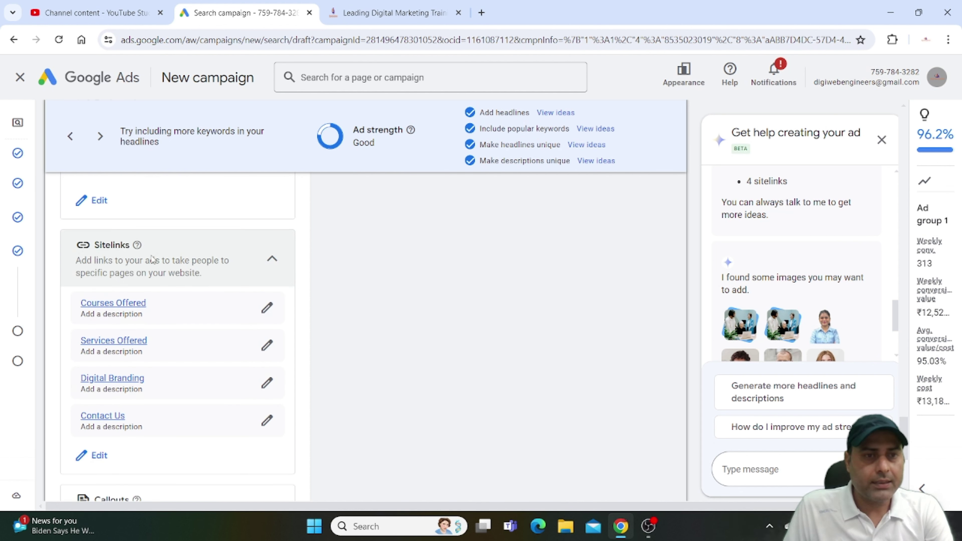
{"action": "scroll", "coordinate": [155, 314], "scroll_direction": "up", "scroll_amount": 2}
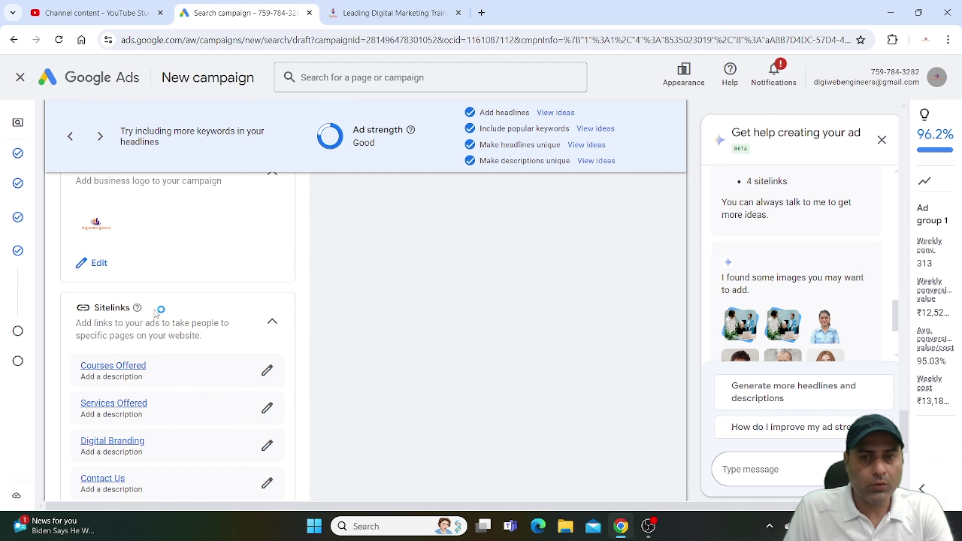
{"action": "scroll", "coordinate": [189, 231], "scroll_direction": "down", "scroll_amount": 10}
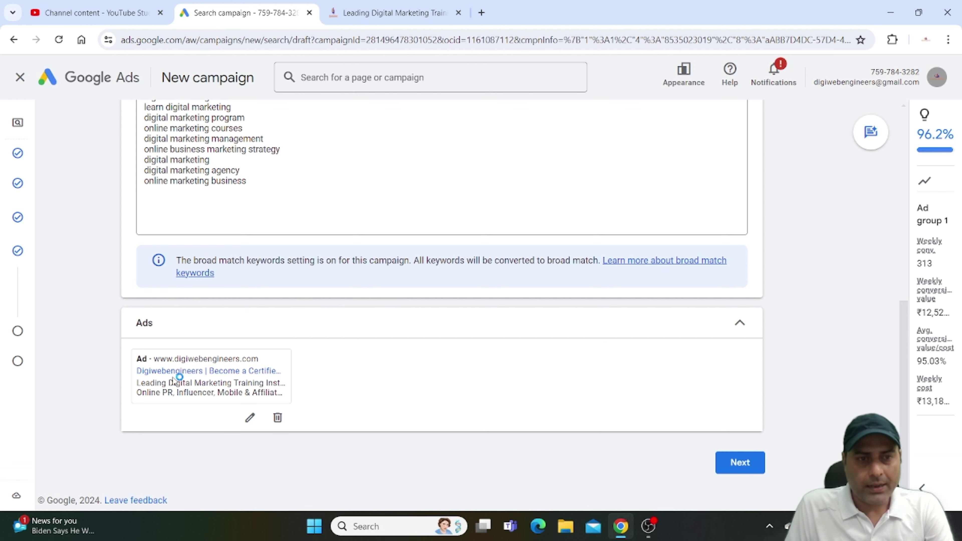
{"action": "left_click", "coordinate": [752, 462]}
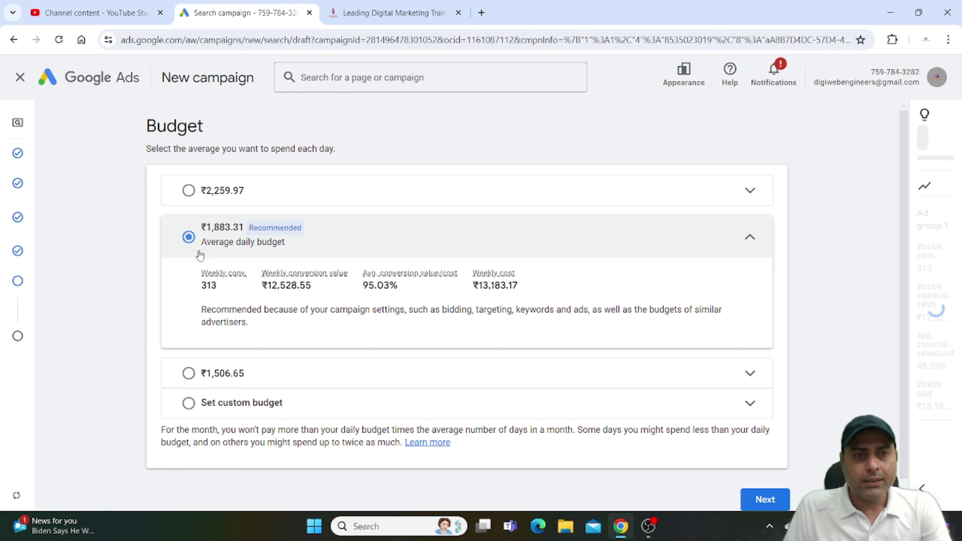
Move past the Budget page to the review page, which flags a missing budget value.
{"action": "scroll", "coordinate": [429, 368], "scroll_direction": "down", "scroll_amount": 1}
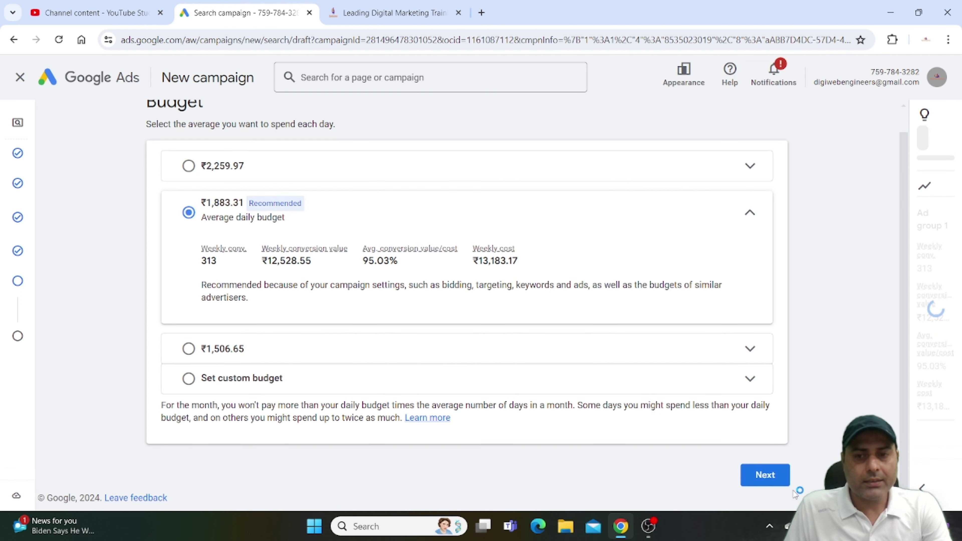
{"action": "left_click", "coordinate": [762, 475]}
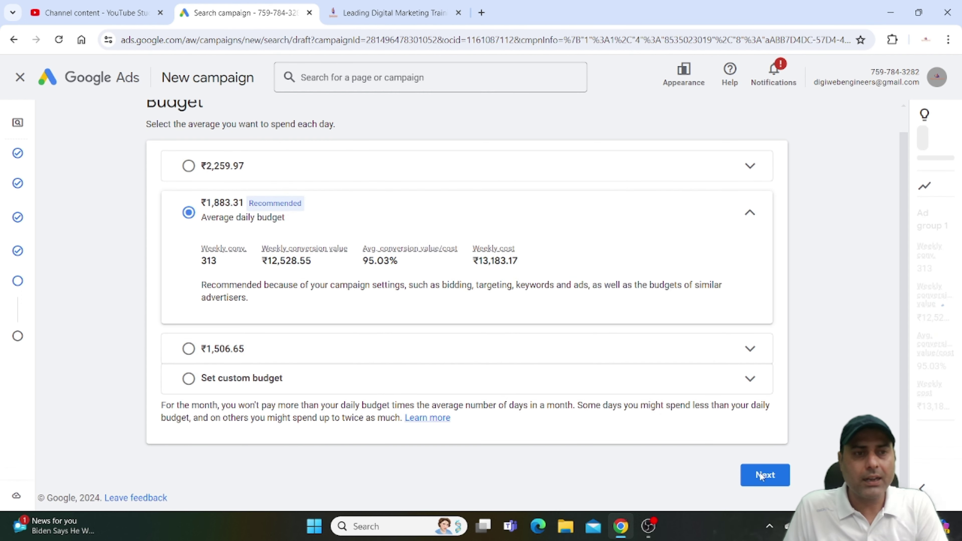
{"action": "left_click", "coordinate": [762, 475]}
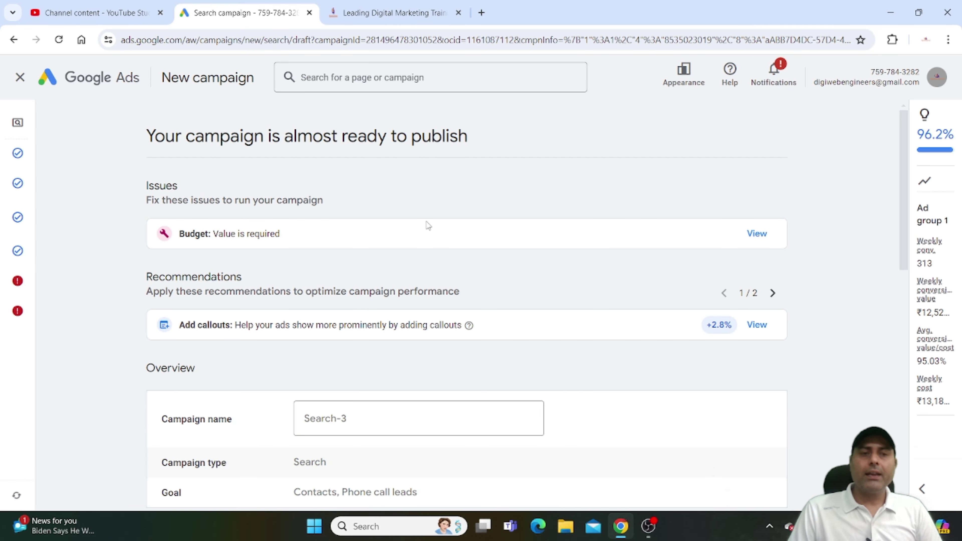
Fix the budget issue by choosing the ₹2,259.97 daily budget, then return to review.
{"action": "left_click", "coordinate": [210, 235]}
{"action": "left_click", "coordinate": [309, 434]}
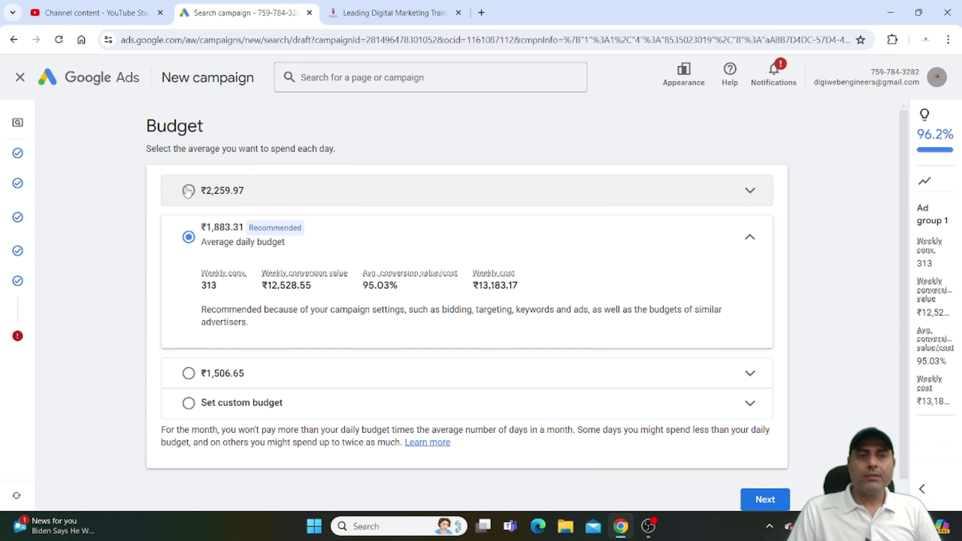
{"action": "left_click", "coordinate": [188, 191]}
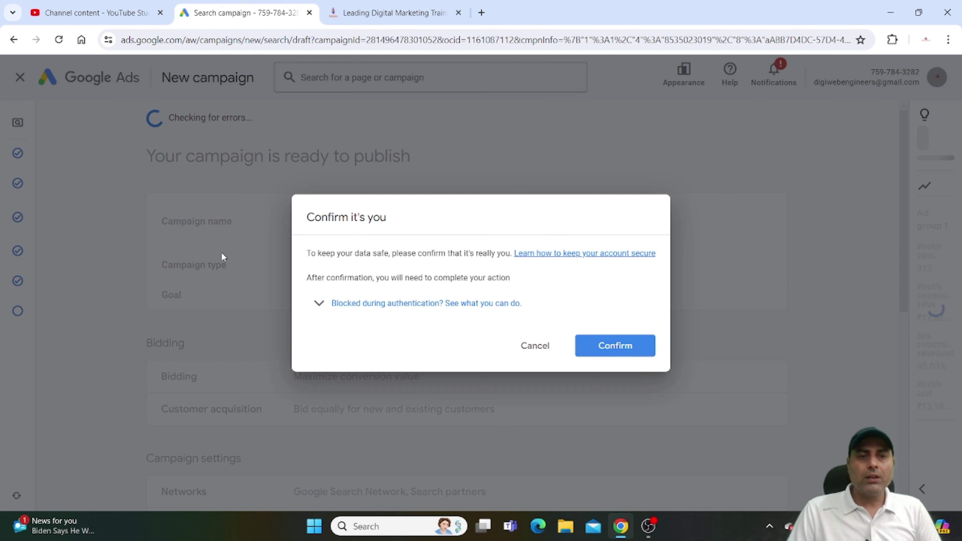
{"action": "left_click", "coordinate": [617, 343]}
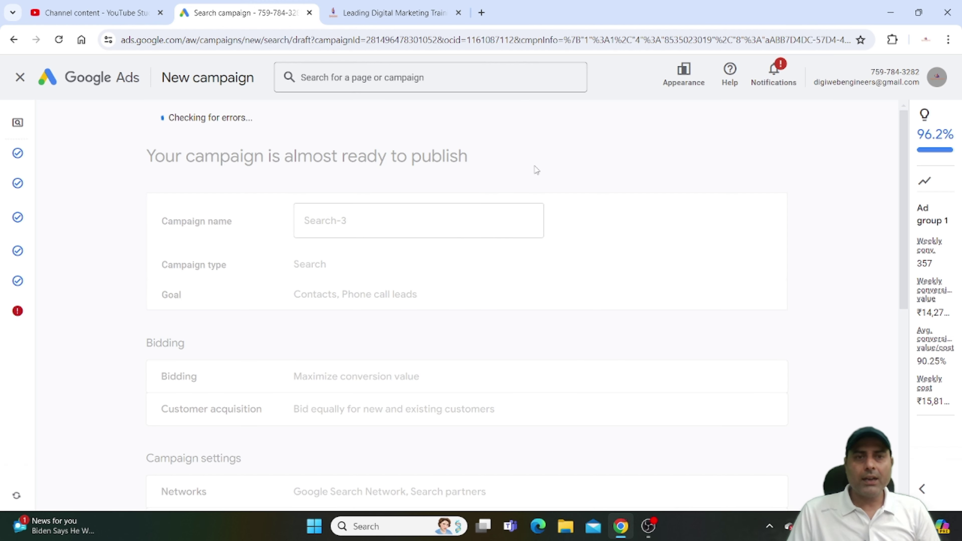